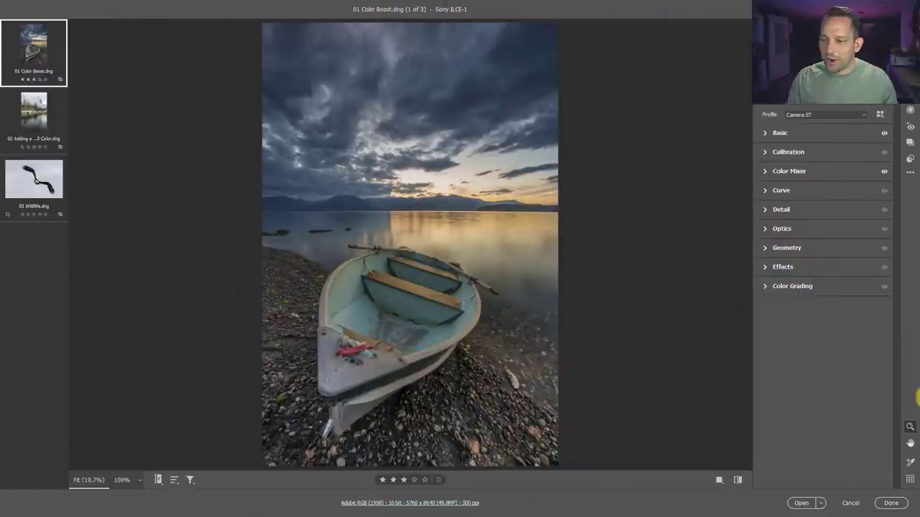
Step: Expand the boat photo's Calibration panel, showing Process Version 5 with all values at 0
{"action": "left_click", "coordinate": [855, 372]}
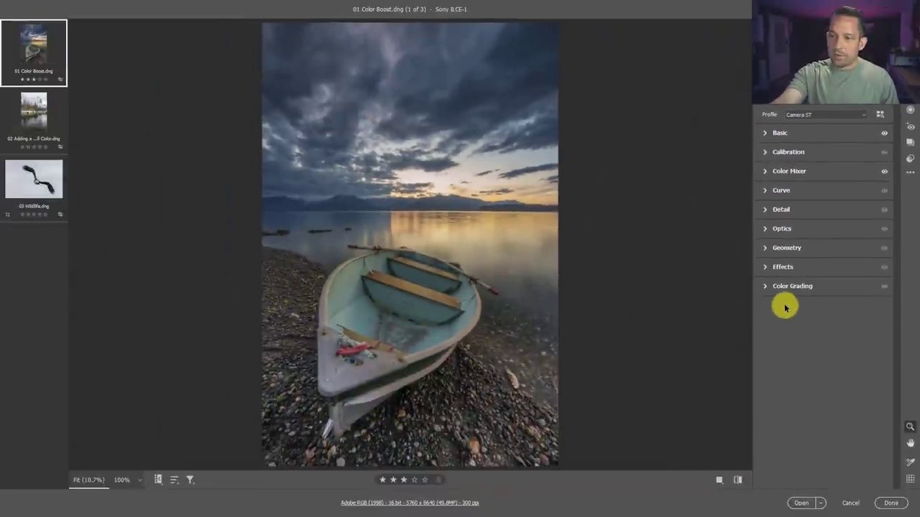
{"action": "left_click", "coordinate": [769, 154]}
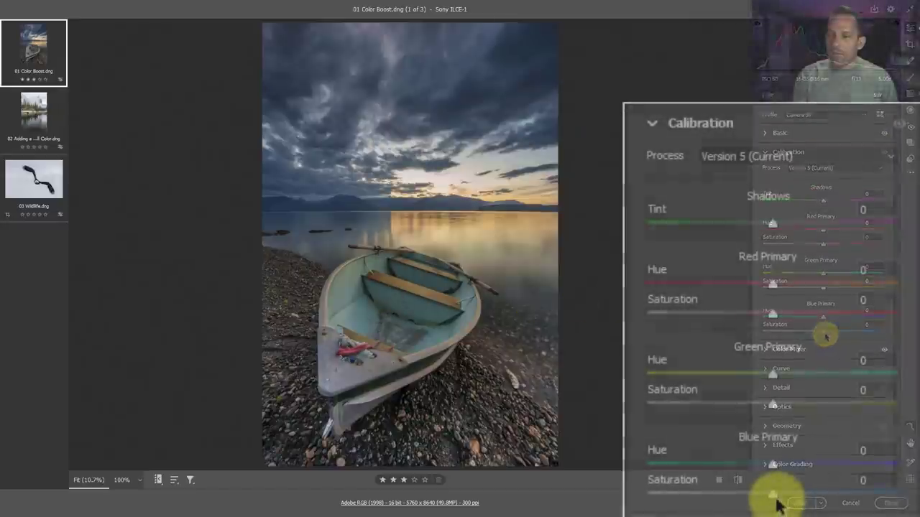
Step: Try first primary saturation boosts, entering +31 for Green and Red, and compare with calibration hidden
{"action": "left_click_drag", "start_coordinate": [826, 330], "coordinate": [842, 330]}
{"action": "mouse_move", "coordinate": [816, 502]}
{"action": "left_mouse_down"}
{"action": "mouse_move", "coordinate": [754, 497]}
{"action": "mouse_move", "coordinate": [838, 494]}
{"action": "mouse_move", "coordinate": [786, 493]}
{"action": "mouse_move", "coordinate": [814, 486]}
{"action": "left_mouse_up"}
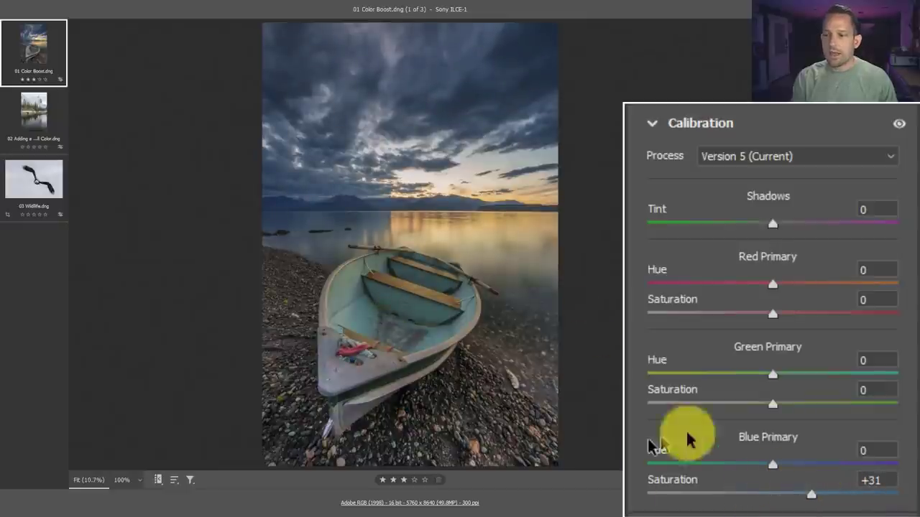
{"action": "left_click", "coordinate": [885, 389]}
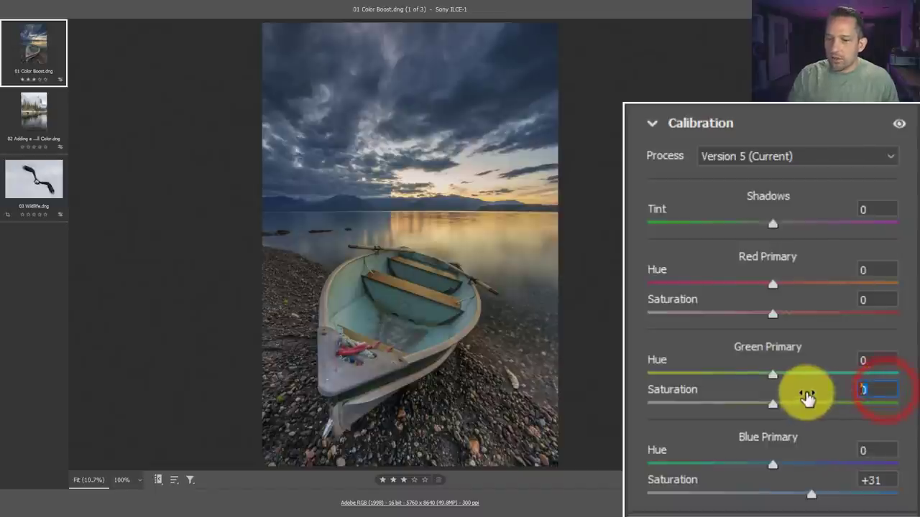
{"action": "type", "text": "31"}
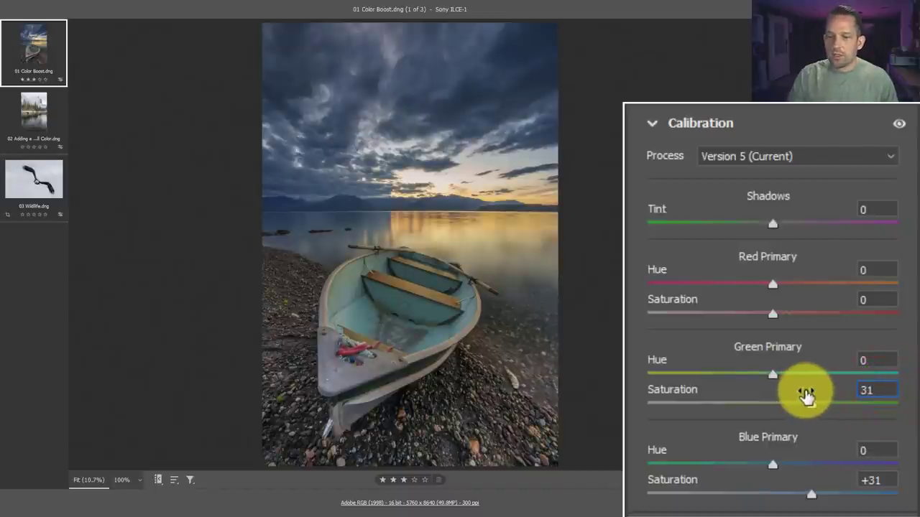
{"action": "left_click", "coordinate": [885, 303]}
{"action": "type", "text": "31"}
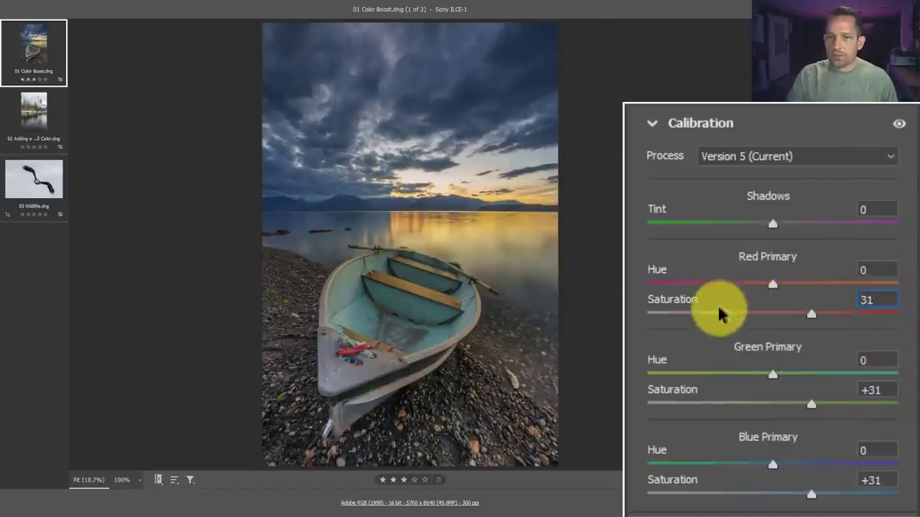
{"action": "key", "text": "Return"}
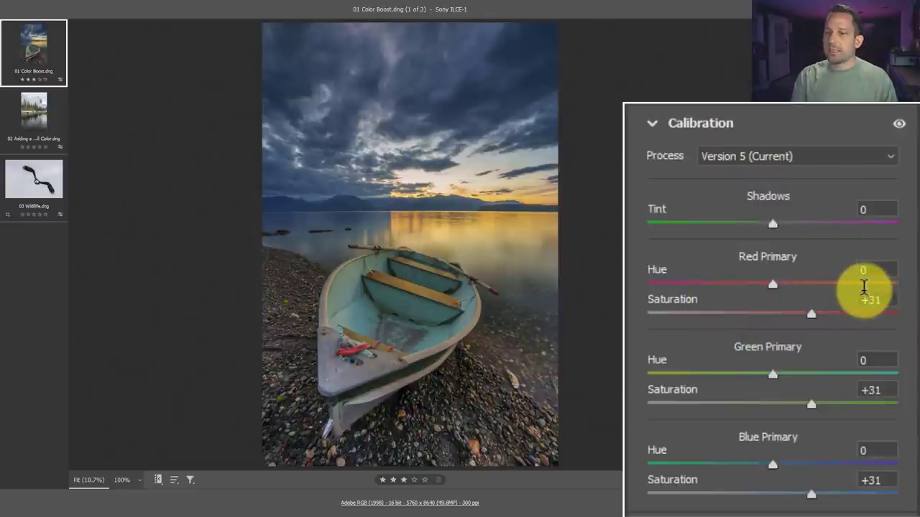
{"action": "left_click", "coordinate": [900, 126]}
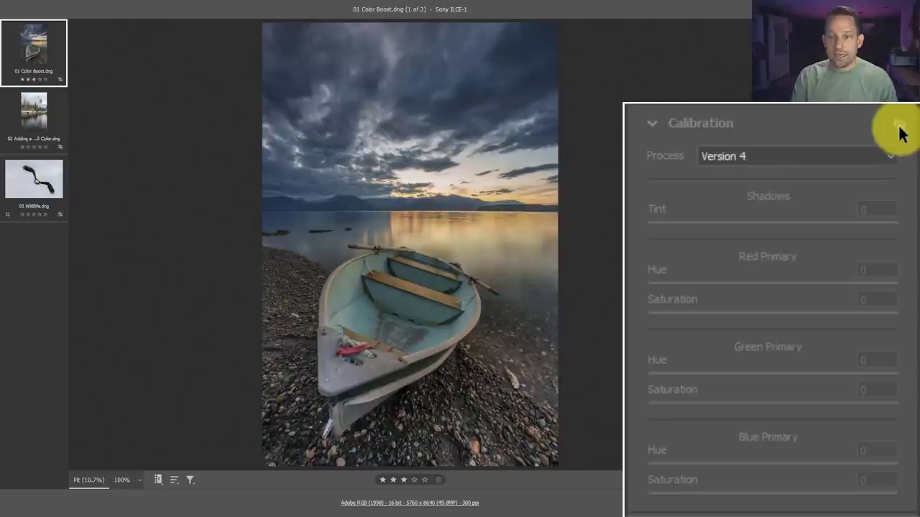
{"action": "left_click", "coordinate": [899, 124]}
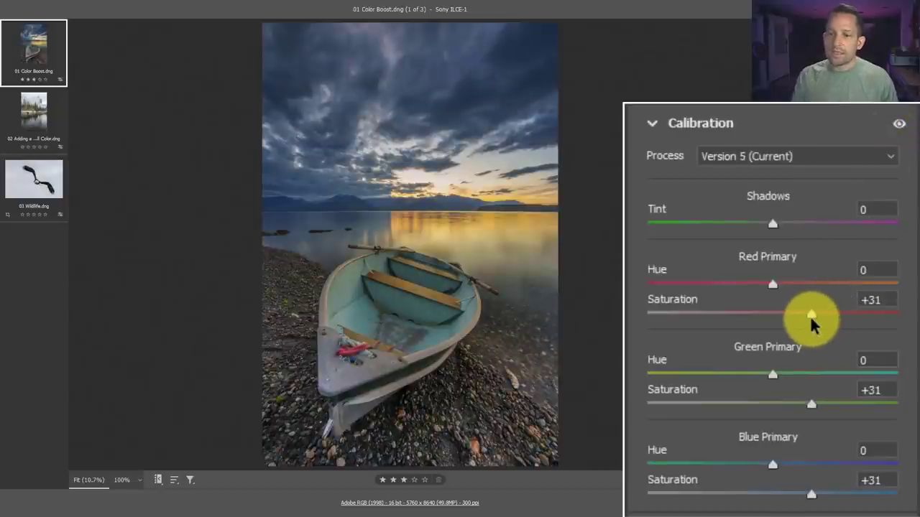
Step: Push the primary saturations higher, then settle Red at +41, Green +40 and Blue +40
{"action": "left_click_drag", "start_coordinate": [812, 316], "coordinate": [848, 313]}
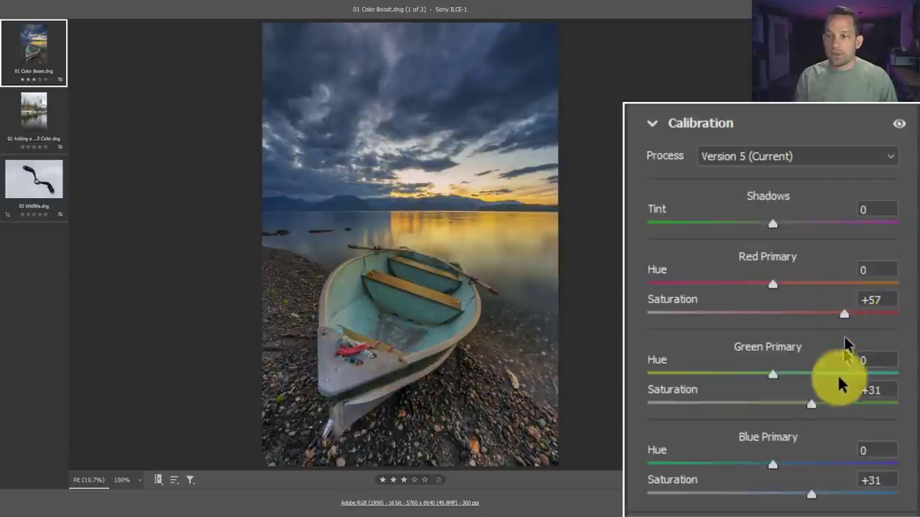
{"action": "mouse_move", "coordinate": [813, 404]}
{"action": "left_mouse_down"}
{"action": "mouse_move", "coordinate": [917, 392]}
{"action": "mouse_move", "coordinate": [845, 382]}
{"action": "left_mouse_up"}
{"action": "left_click_drag", "start_coordinate": [811, 494], "coordinate": [897, 450]}
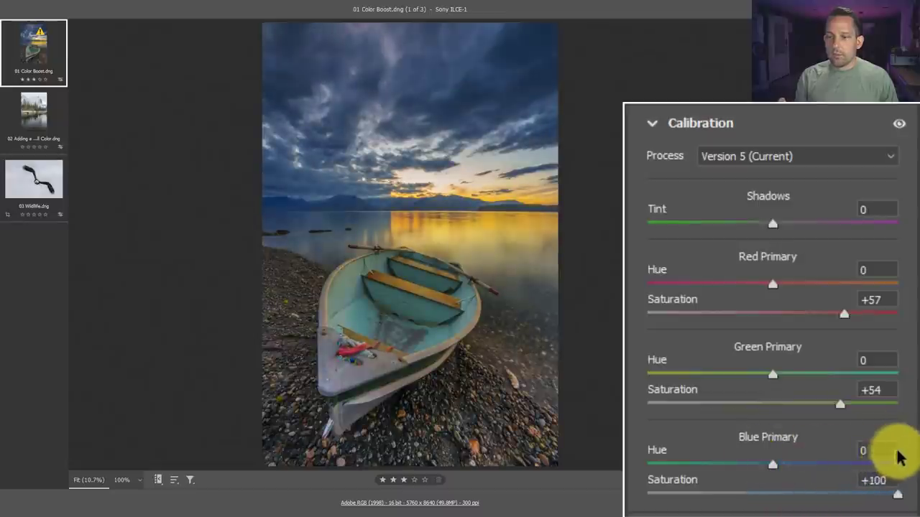
{"action": "left_click", "coordinate": [400, 478]}
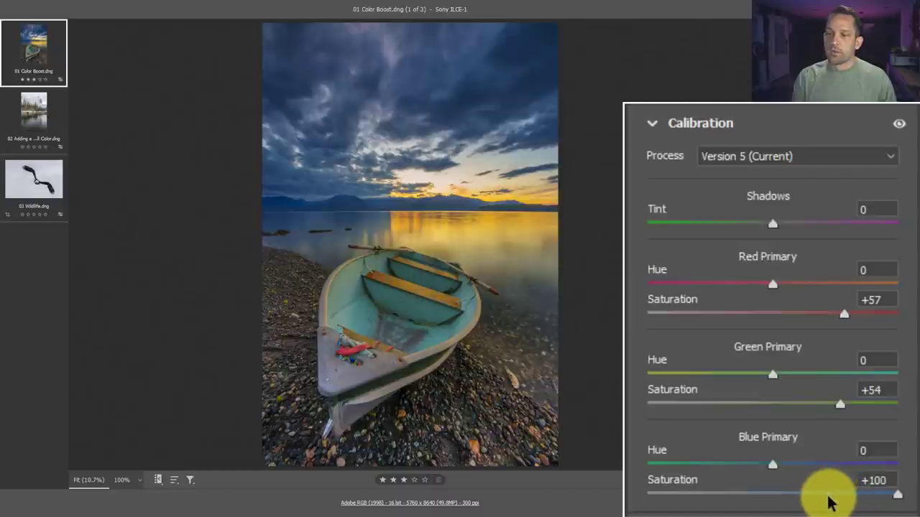
{"action": "left_click", "coordinate": [823, 495]}
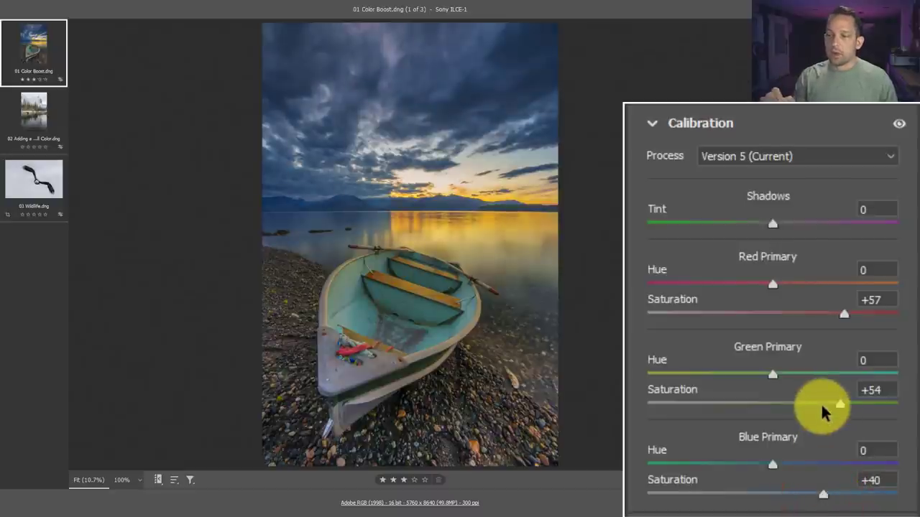
{"action": "left_click", "coordinate": [823, 404]}
{"action": "left_click", "coordinate": [823, 314]}
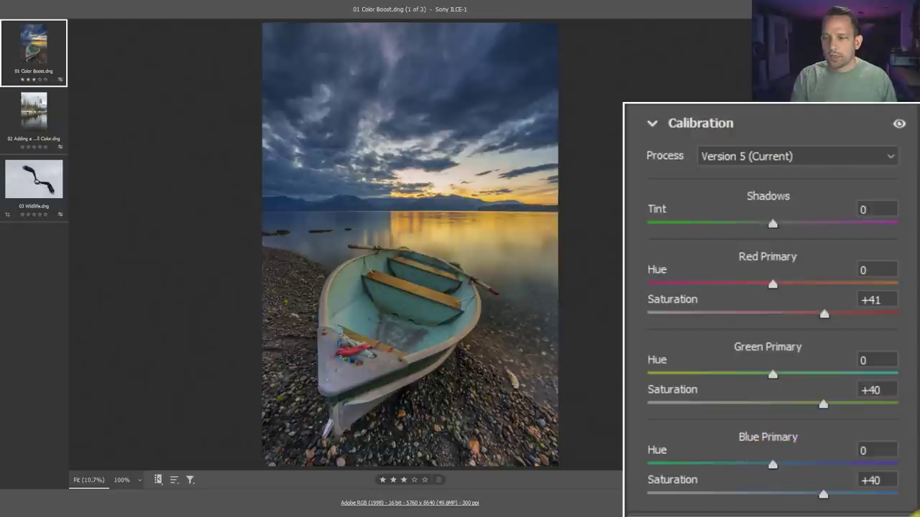
Step: Shift the boat photo's primary hues to Blue -23, Green -10 and Red +14
{"action": "left_click_drag", "start_coordinate": [770, 463], "coordinate": [748, 457]}
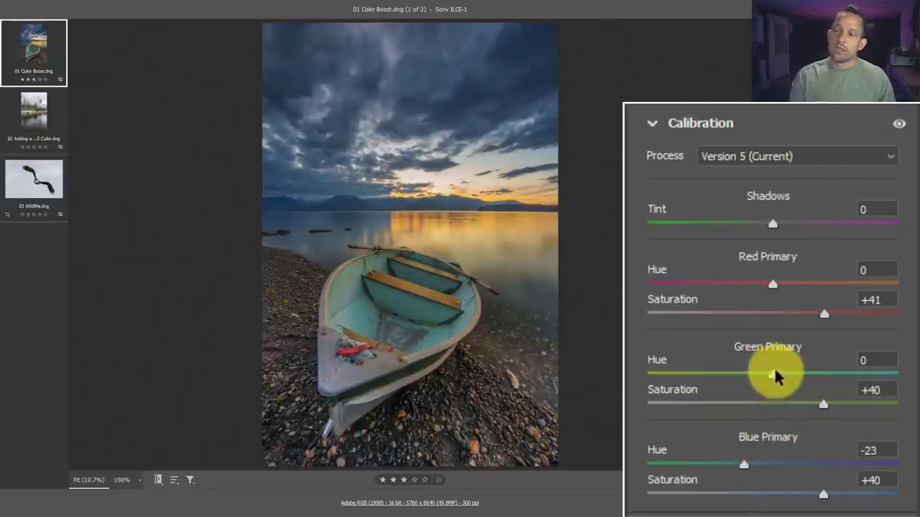
{"action": "mouse_move", "coordinate": [774, 372]}
{"action": "left_mouse_down"}
{"action": "mouse_move", "coordinate": [740, 372]}
{"action": "mouse_move", "coordinate": [841, 370]}
{"action": "mouse_move", "coordinate": [677, 374]}
{"action": "mouse_move", "coordinate": [770, 369]}
{"action": "mouse_move", "coordinate": [760, 373]}
{"action": "left_mouse_up"}
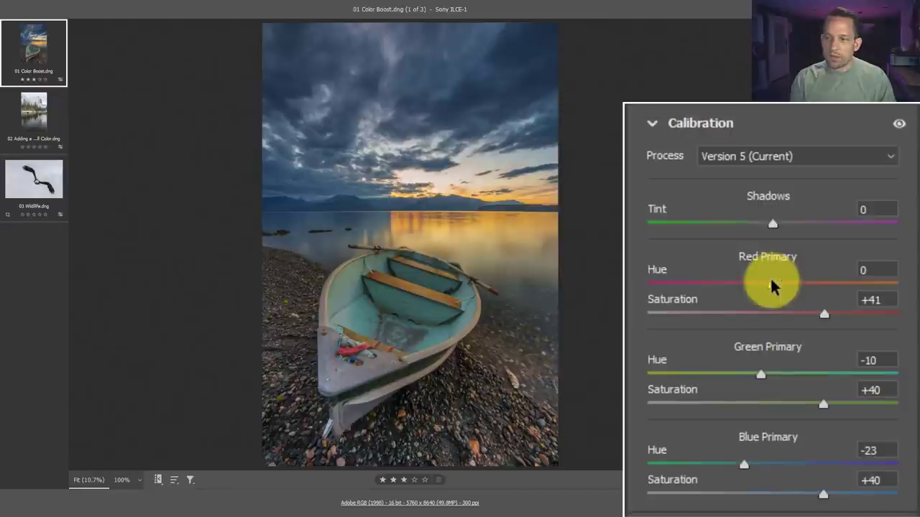
{"action": "left_click_drag", "start_coordinate": [772, 286], "coordinate": [790, 291]}
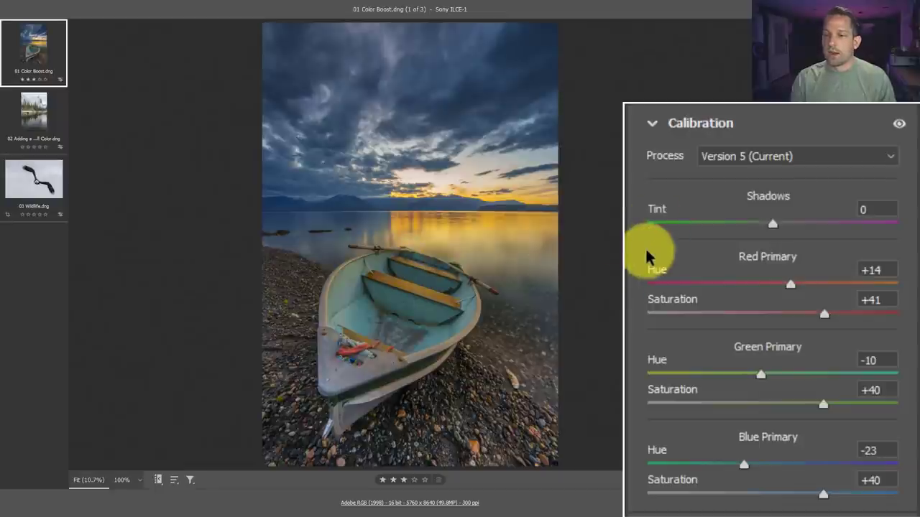
Step: Compare the calibration boost on and off, then open 02 Adding a Boost to Dull Color.dng
{"action": "left_click", "coordinate": [899, 125]}
{"action": "left_click", "coordinate": [899, 125]}
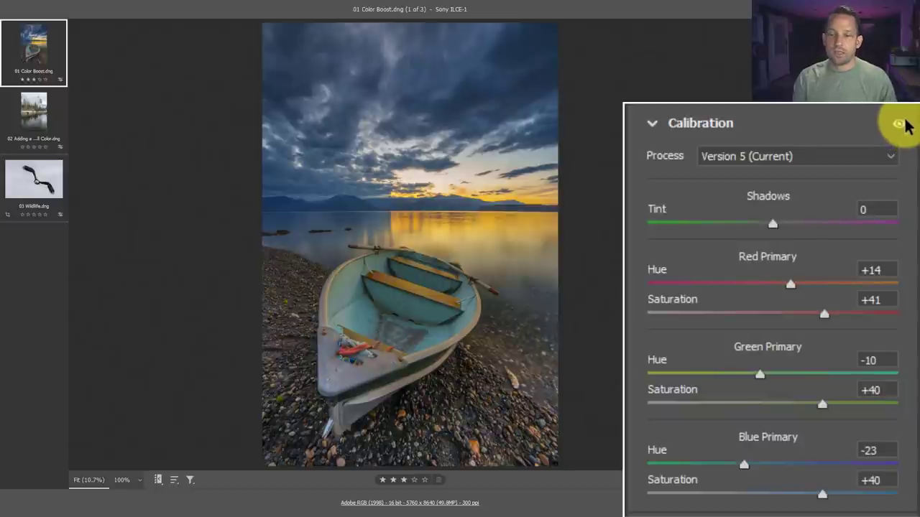
{"action": "left_click", "coordinate": [42, 115]}
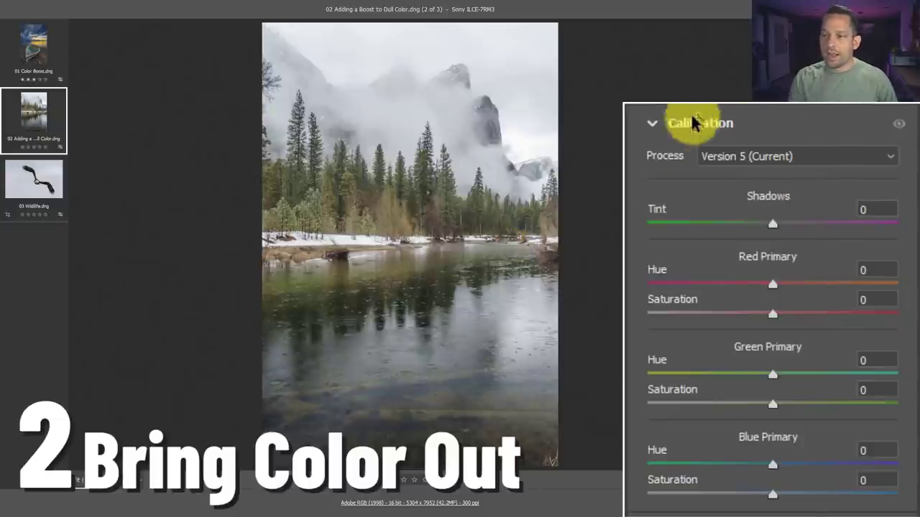
Step: Boost the misty Yosemite river photo's Red Primary saturation to +49
{"action": "left_click_drag", "start_coordinate": [774, 313], "coordinate": [834, 317]}
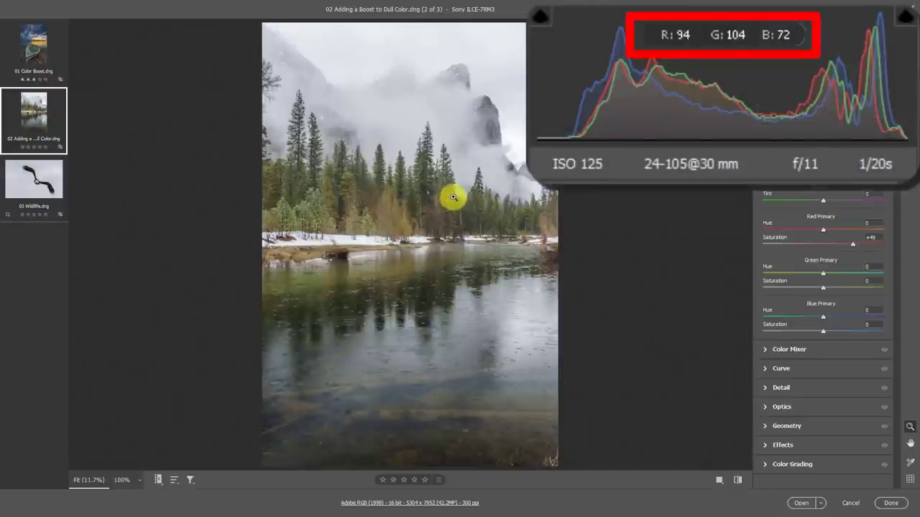
{"action": "left_click", "coordinate": [449, 194]}
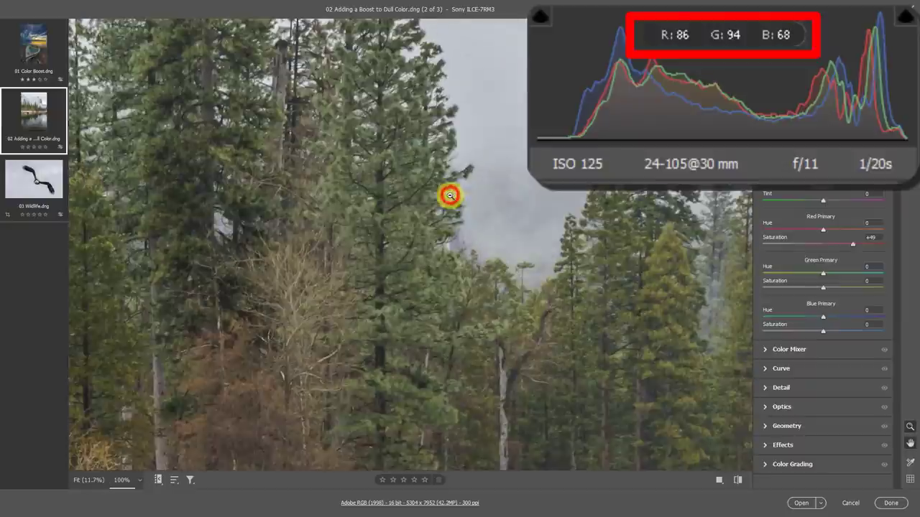
{"action": "left_click", "coordinate": [421, 237]}
{"action": "left_click", "coordinate": [424, 223]}
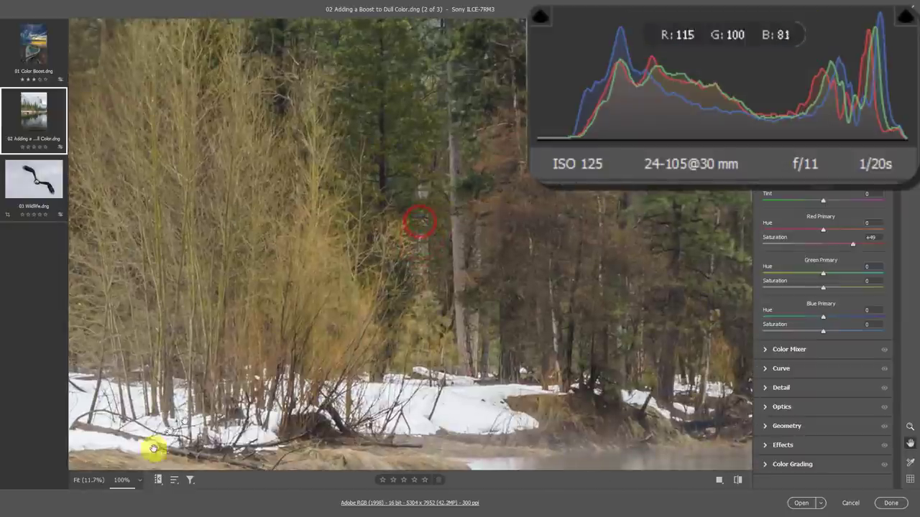
{"action": "left_click", "coordinate": [137, 482]}
{"action": "left_click", "coordinate": [162, 416]}
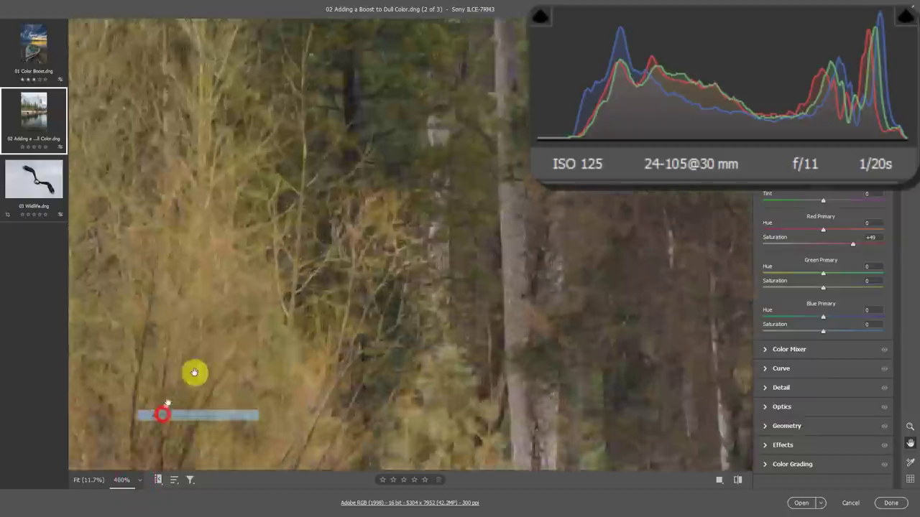
{"action": "left_click_drag", "start_coordinate": [410, 191], "coordinate": [314, 291]}
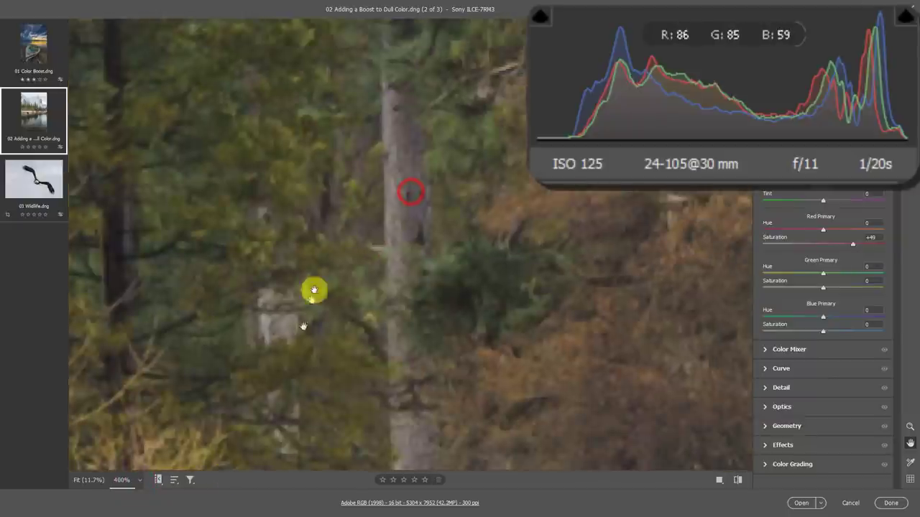
{"action": "right_click", "coordinate": [428, 250]}
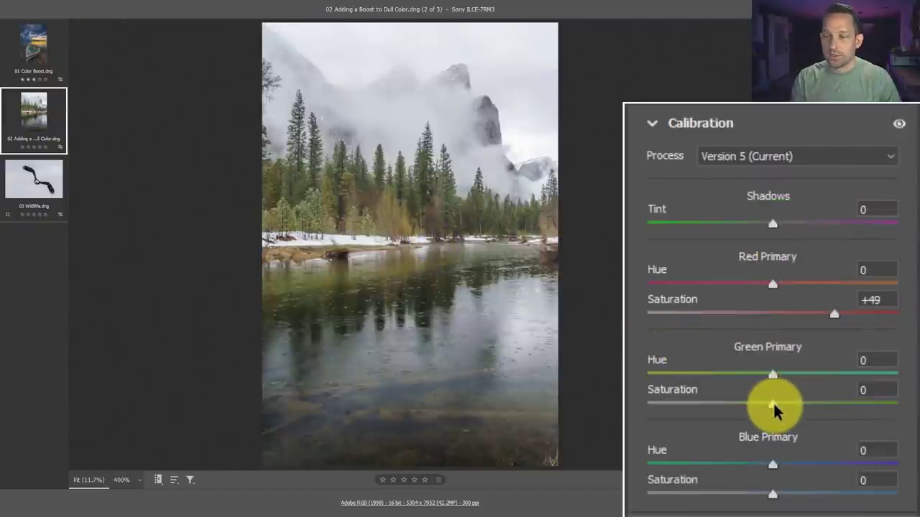
Step: Set the river photo's saturation to Red +100, Green +97, Blue +71, with Green hue +16, Blue hue -2
{"action": "left_click_drag", "start_coordinate": [774, 404], "coordinate": [869, 397]}
{"action": "left_click_drag", "start_coordinate": [768, 496], "coordinate": [827, 479]}
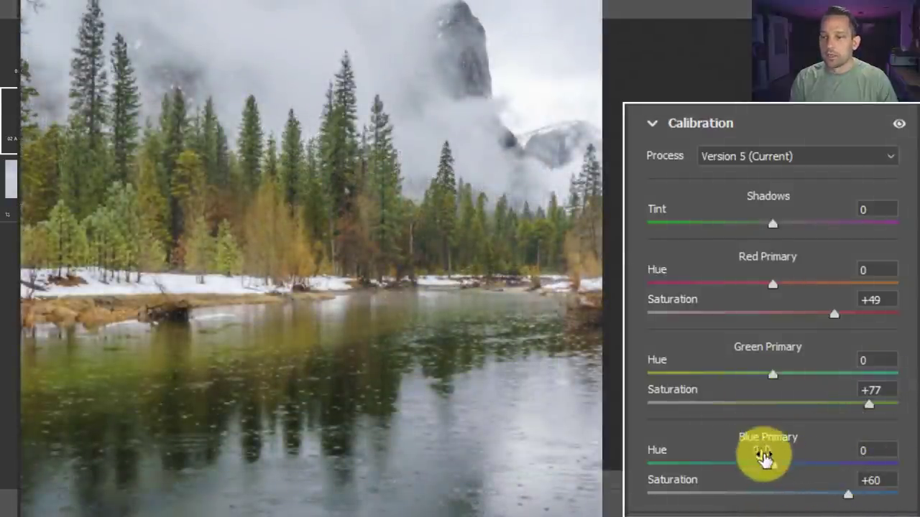
{"action": "left_click_drag", "start_coordinate": [766, 464], "coordinate": [764, 464]}
{"action": "left_click", "coordinate": [773, 379]}
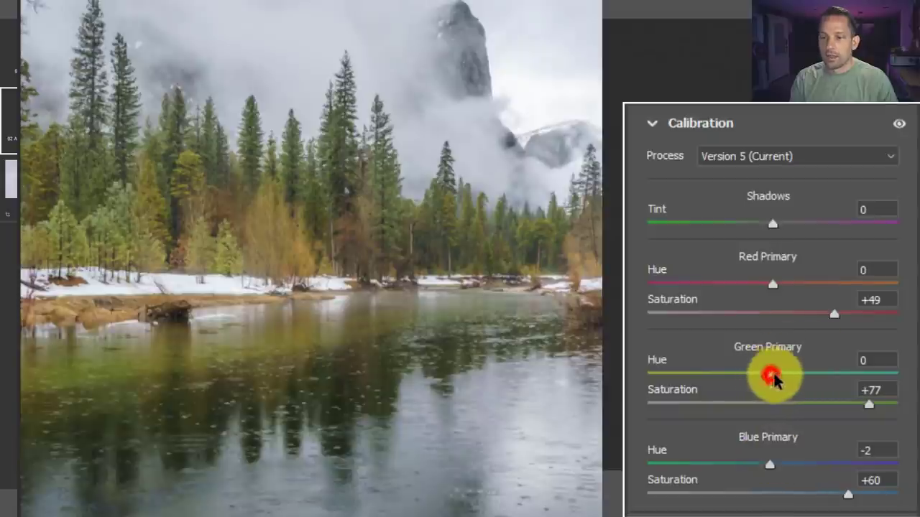
{"action": "left_click_drag", "start_coordinate": [773, 378], "coordinate": [792, 373]}
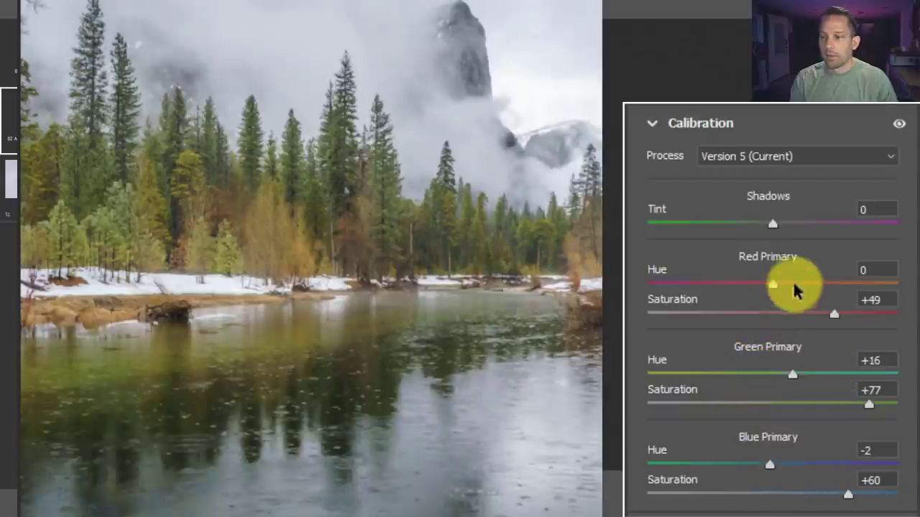
{"action": "mouse_move", "coordinate": [774, 285]}
{"action": "left_mouse_down"}
{"action": "mouse_move", "coordinate": [783, 287]}
{"action": "mouse_move", "coordinate": [773, 285]}
{"action": "left_mouse_up"}
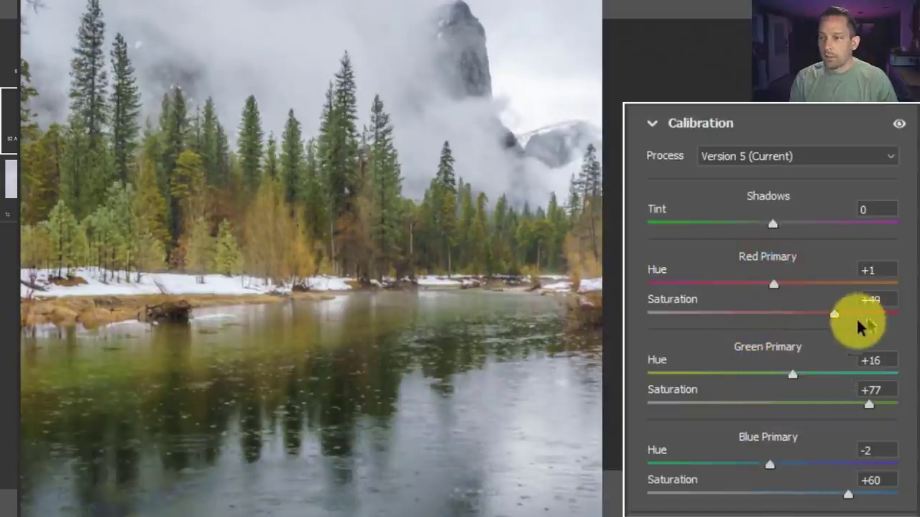
{"action": "left_click_drag", "start_coordinate": [833, 314], "coordinate": [916, 314]}
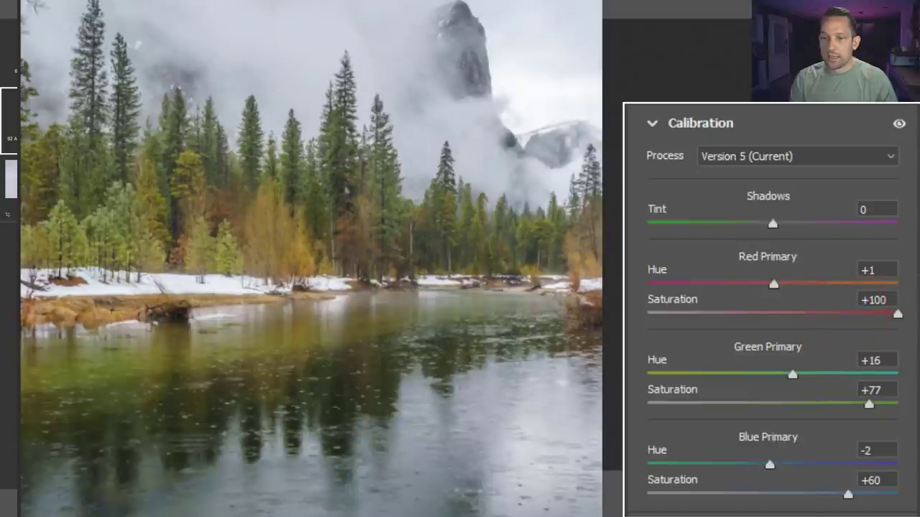
{"action": "left_click_drag", "start_coordinate": [869, 404], "coordinate": [894, 403]}
{"action": "left_click_drag", "start_coordinate": [848, 494], "coordinate": [865, 467]}
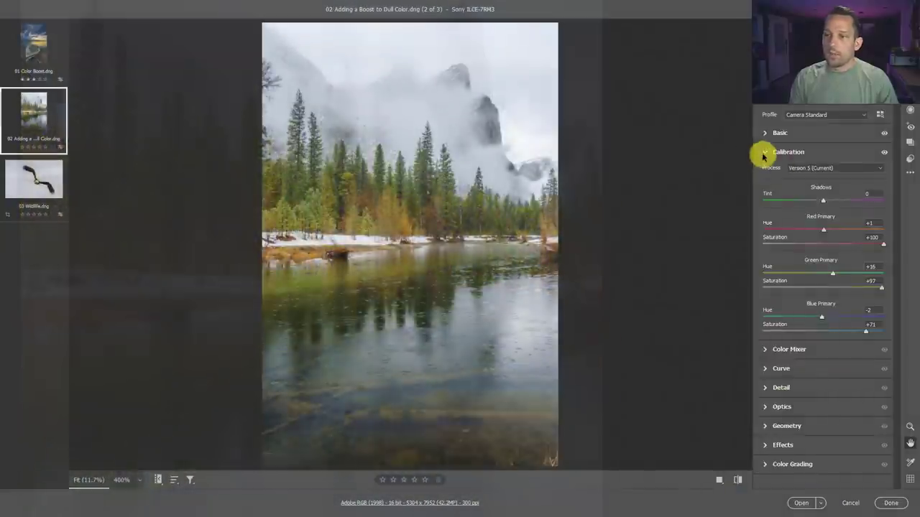
{"action": "left_click", "coordinate": [652, 123]}
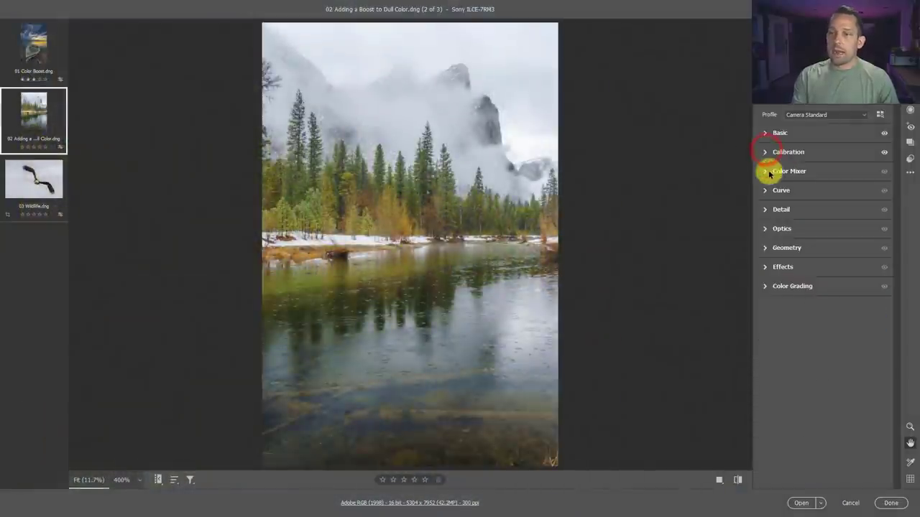
{"action": "left_click", "coordinate": [768, 172]}
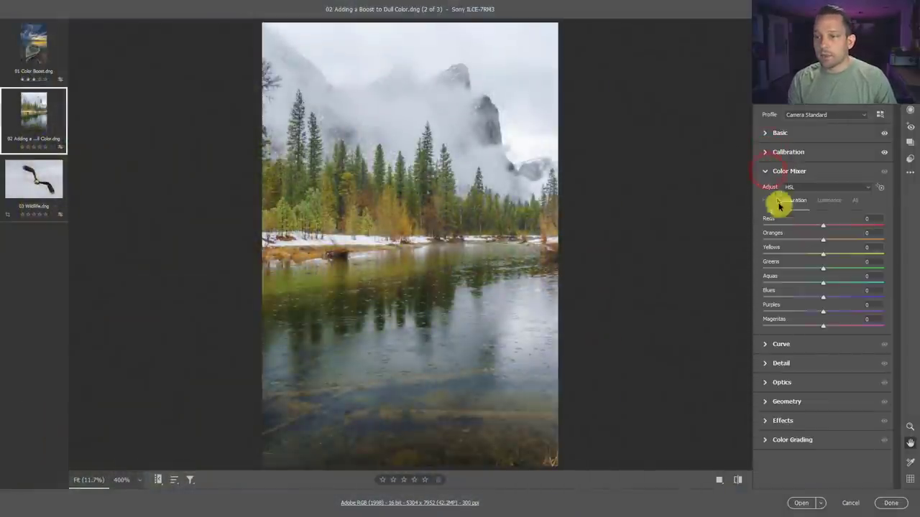
{"action": "left_click", "coordinate": [764, 134]}
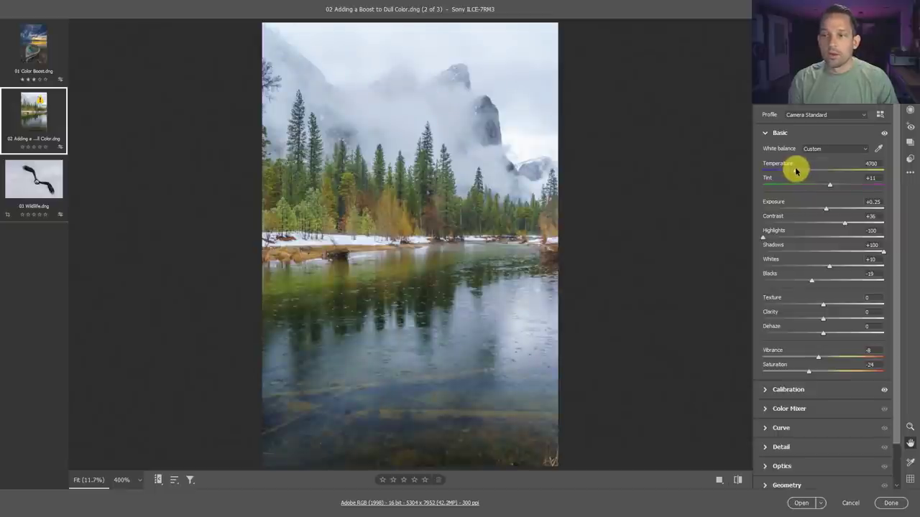
{"action": "left_click", "coordinate": [765, 133]}
{"action": "left_click", "coordinate": [765, 157]}
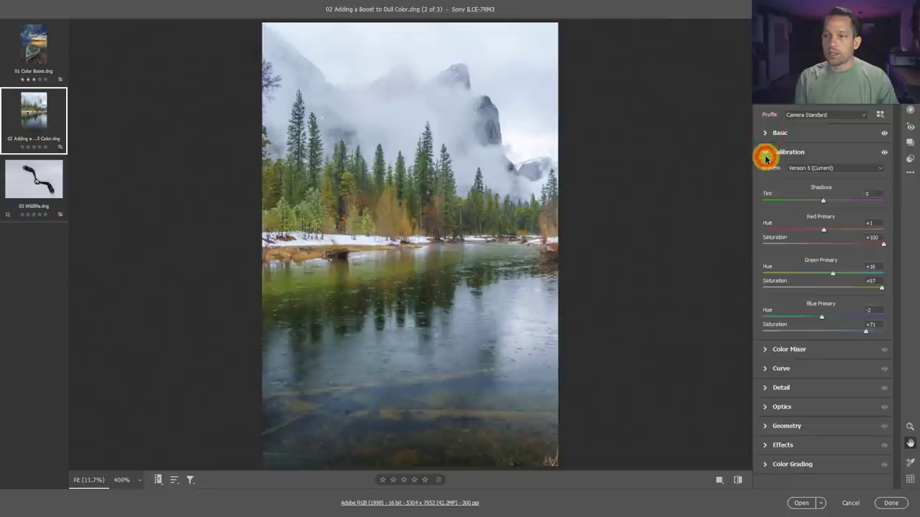
{"action": "left_click", "coordinate": [766, 158]}
{"action": "left_click", "coordinate": [765, 133]}
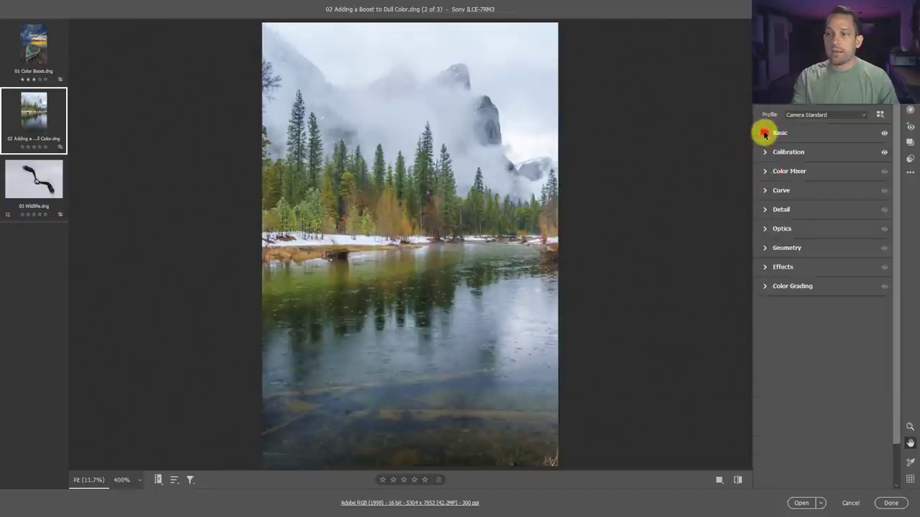
{"action": "left_click", "coordinate": [764, 133]}
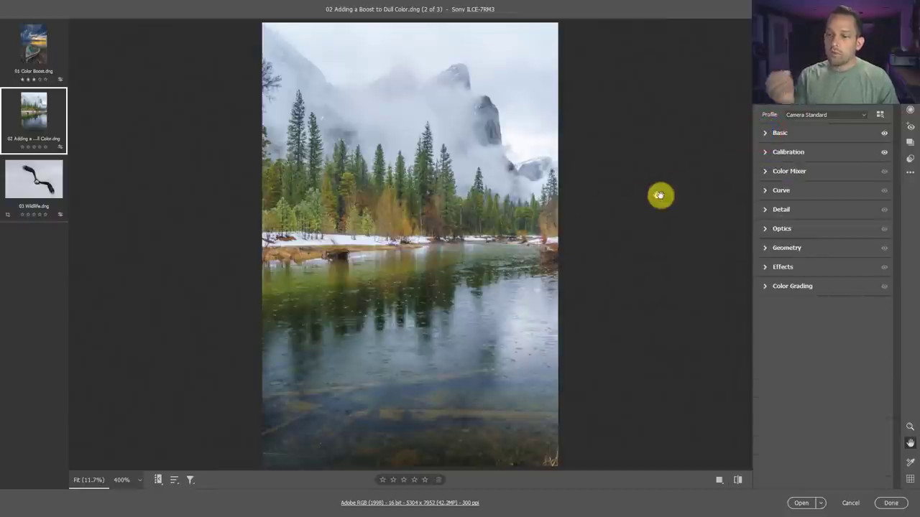
{"action": "left_click", "coordinate": [906, 162]}
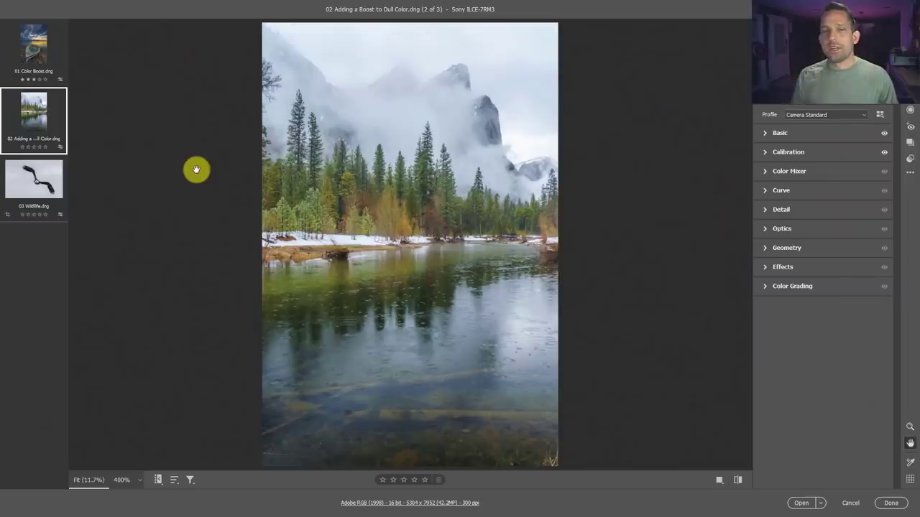
Step: Switch to 03 Wildlife.dng, the bald eagle photo, and expand its Calibration panel
{"action": "left_click", "coordinate": [36, 185]}
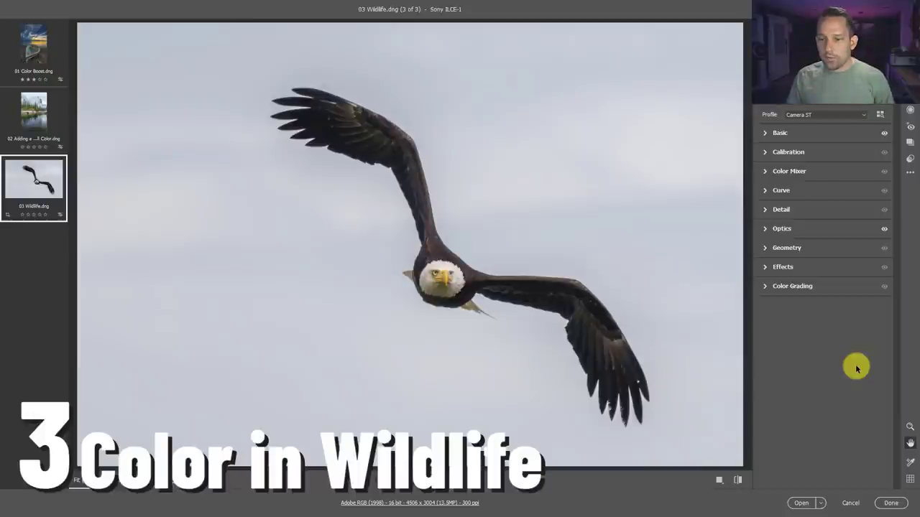
{"action": "left_click", "coordinate": [772, 133]}
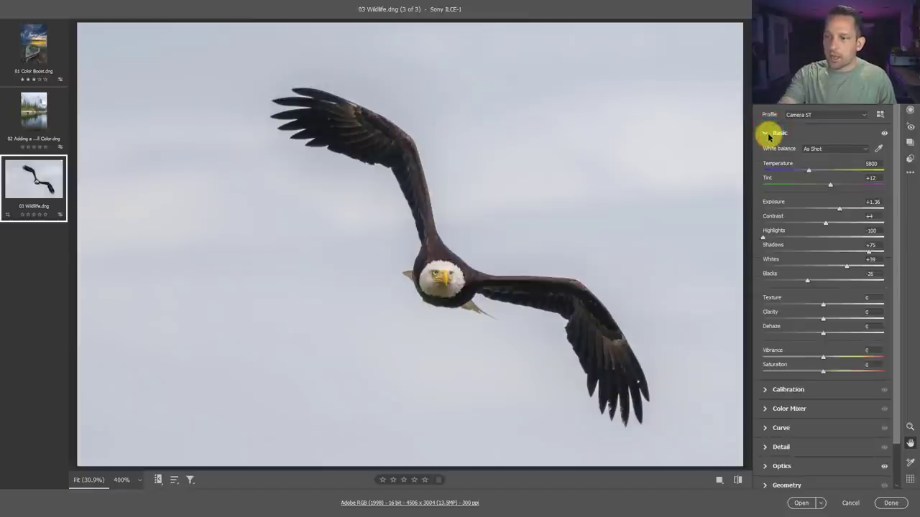
{"action": "left_click", "coordinate": [768, 135]}
{"action": "left_click", "coordinate": [765, 151]}
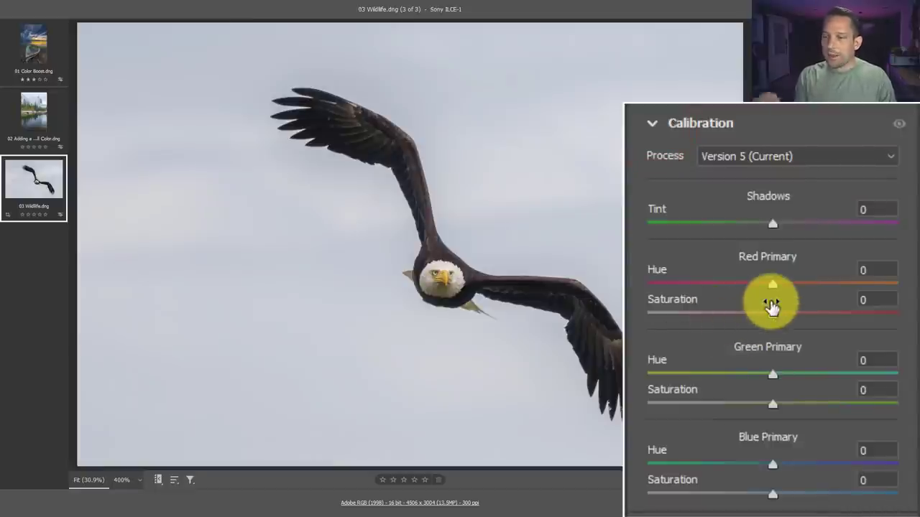
Step: Set the eagle's Red Primary saturation to +53 and Green to +78, checking the head up close
{"action": "left_click_drag", "start_coordinate": [770, 309], "coordinate": [871, 295]}
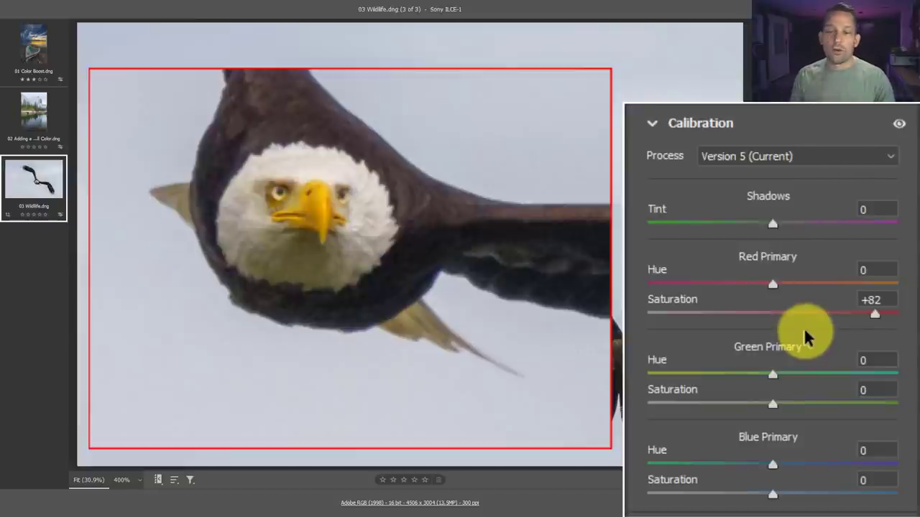
{"action": "left_click_drag", "start_coordinate": [773, 404], "coordinate": [866, 392]}
{"action": "left_click", "coordinate": [329, 220]}
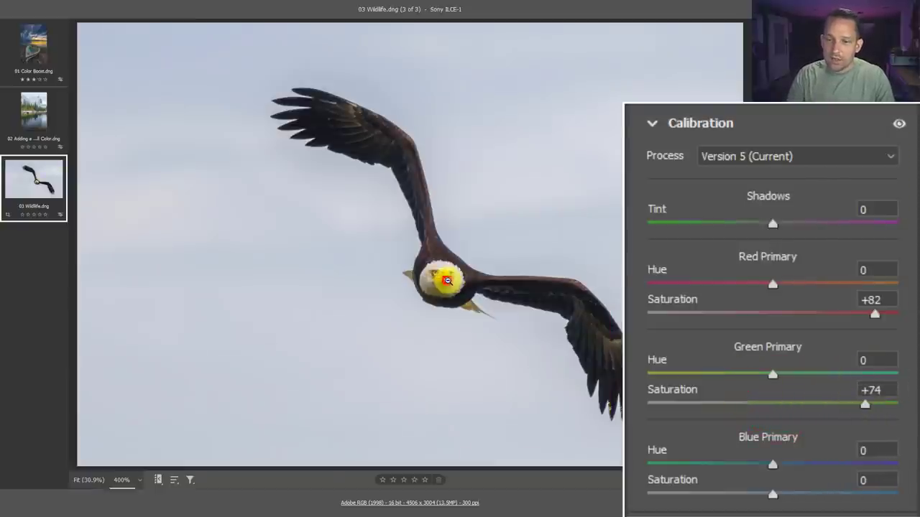
{"action": "left_click", "coordinate": [446, 280]}
{"action": "left_click", "coordinate": [860, 405]}
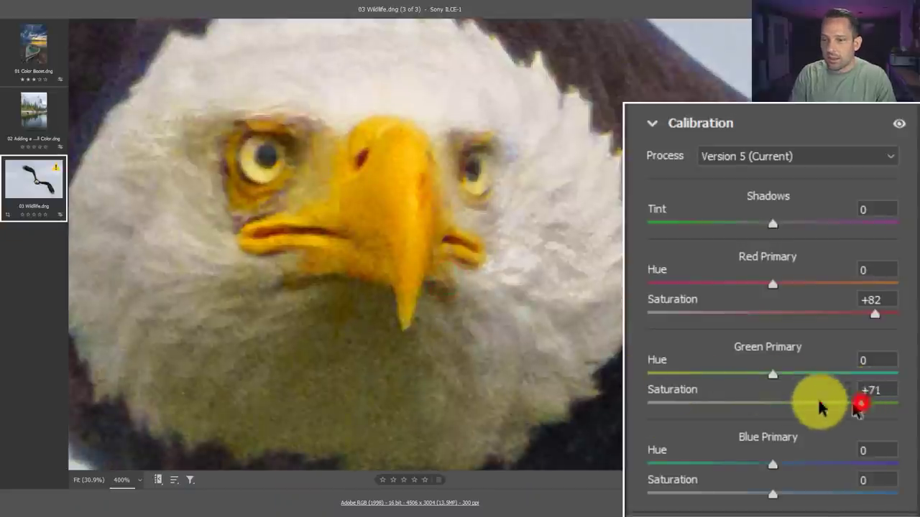
{"action": "mouse_move", "coordinate": [861, 405]}
{"action": "left_mouse_down"}
{"action": "mouse_move", "coordinate": [780, 404]}
{"action": "mouse_move", "coordinate": [866, 396]}
{"action": "left_mouse_up"}
{"action": "left_click_drag", "start_coordinate": [872, 311], "coordinate": [839, 314]}
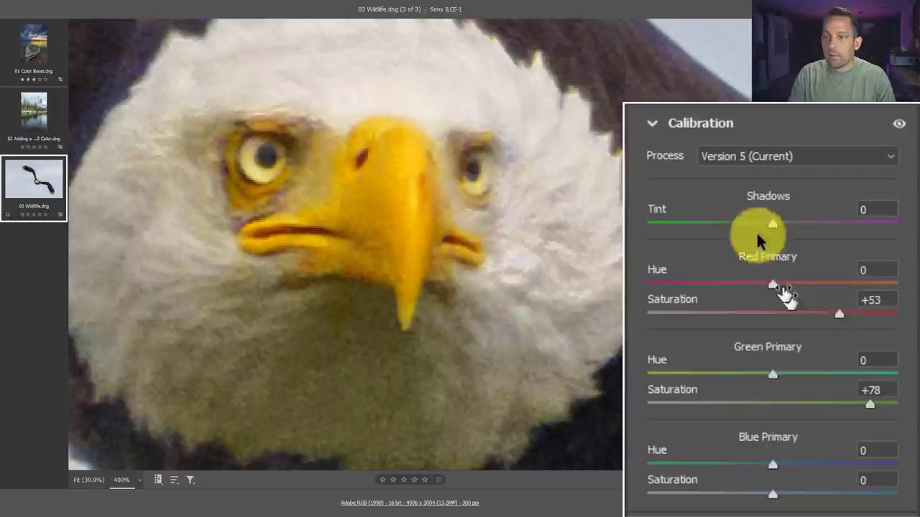
{"action": "right_click", "coordinate": [653, 257]}
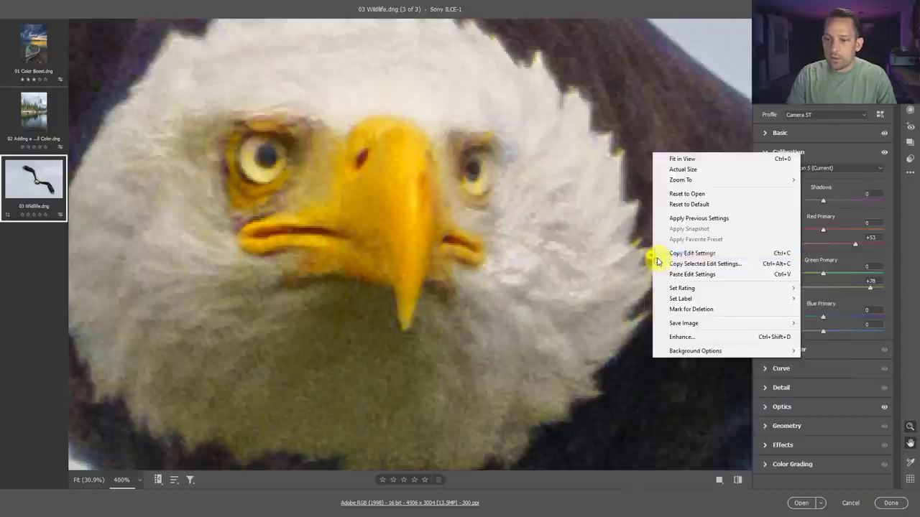
{"action": "left_click", "coordinate": [674, 162]}
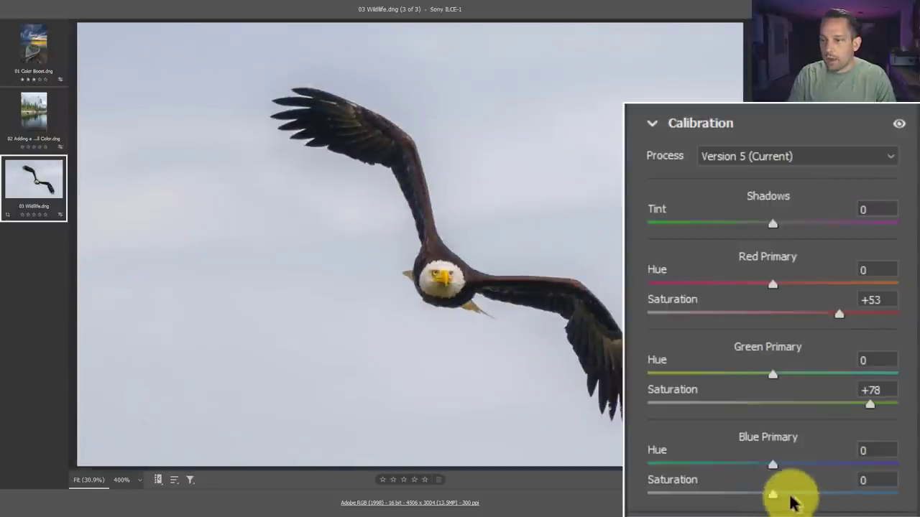
Step: Add Blue Primary saturation +44 and Green hue +18, keep Red hue at 0, and collapse Calibration
{"action": "left_click_drag", "start_coordinate": [824, 330], "coordinate": [842, 317]}
{"action": "left_click_drag", "start_coordinate": [811, 462], "coordinate": [831, 462]}
{"action": "left_click_drag", "start_coordinate": [769, 373], "coordinate": [795, 373]}
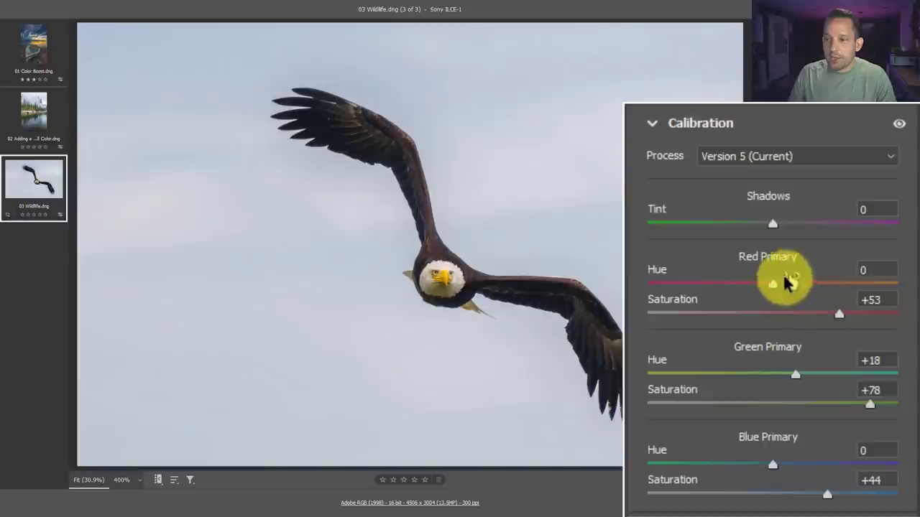
{"action": "mouse_move", "coordinate": [774, 285]}
{"action": "left_mouse_down"}
{"action": "mouse_move", "coordinate": [787, 286]}
{"action": "mouse_move", "coordinate": [762, 286]}
{"action": "mouse_move", "coordinate": [772, 285]}
{"action": "left_mouse_up"}
{"action": "left_click", "coordinate": [891, 271]}
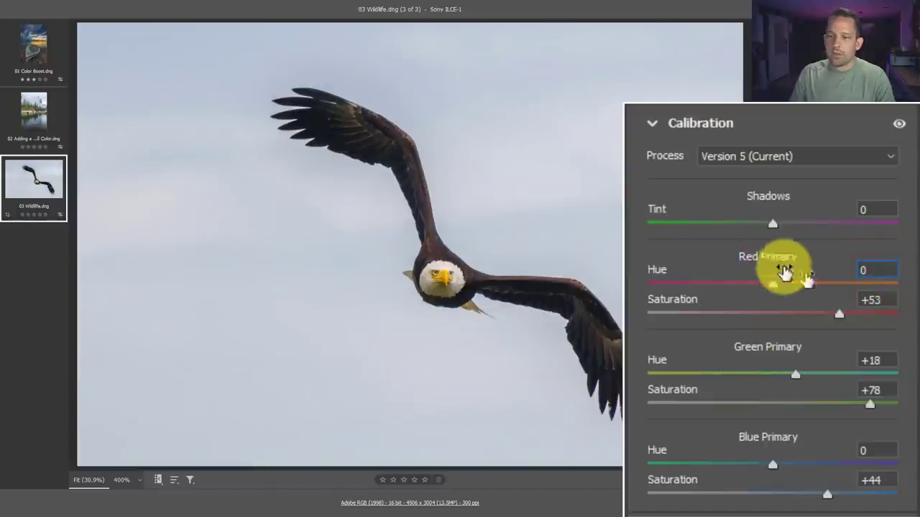
{"action": "left_click", "coordinate": [651, 122]}
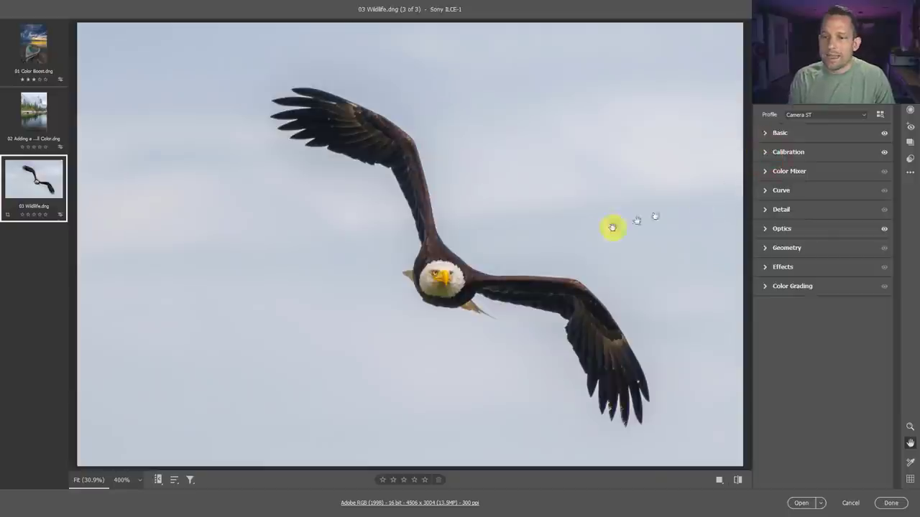
Step: Zoom into the eagle's wing and compare colours with the calibration boost off and on
{"action": "left_click", "coordinate": [883, 152]}
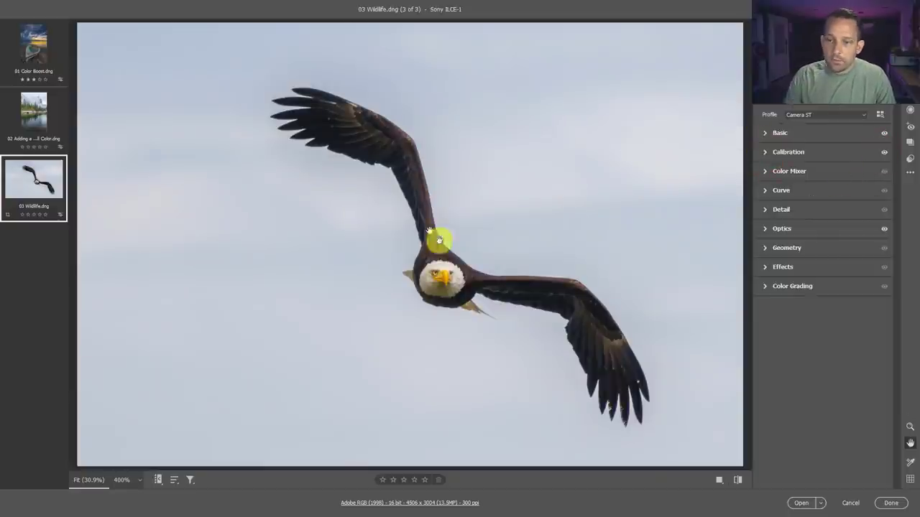
{"action": "left_click", "coordinate": [420, 207]}
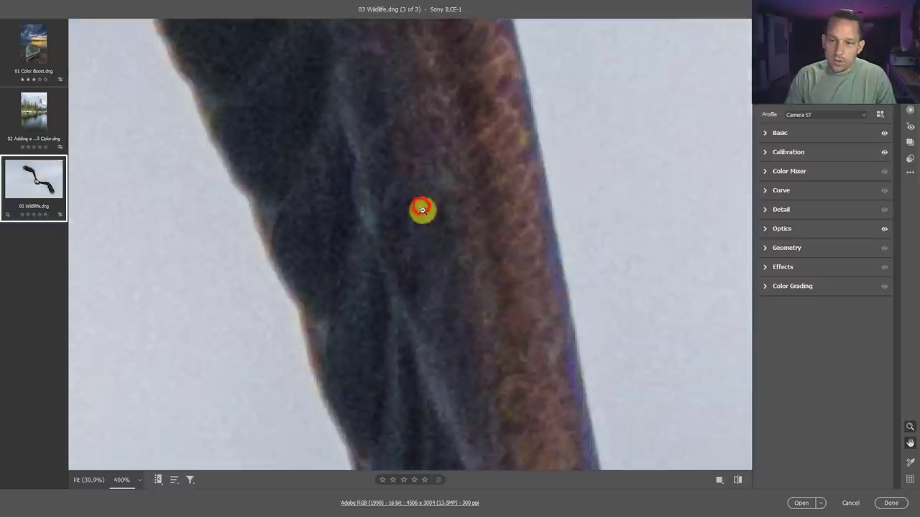
{"action": "left_click_drag", "start_coordinate": [487, 260], "coordinate": [382, 95]}
{"action": "left_click", "coordinate": [884, 152]}
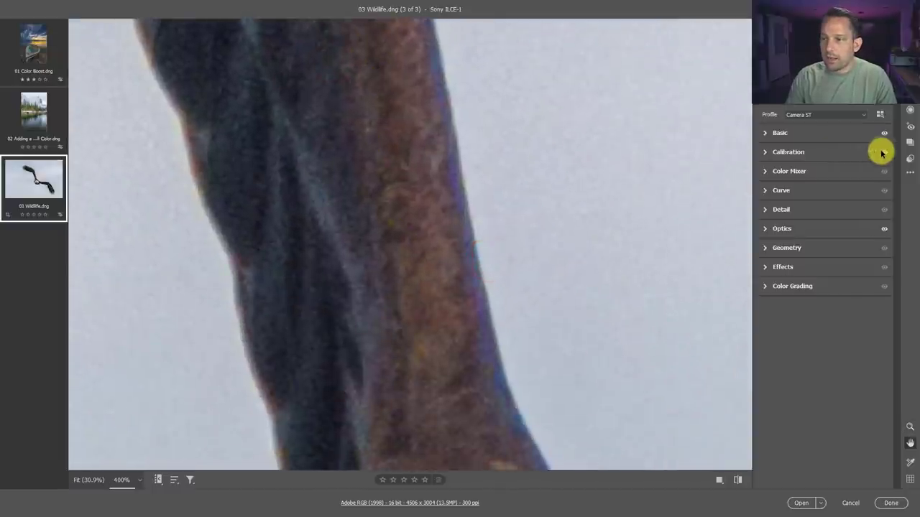
{"action": "left_click", "coordinate": [883, 153]}
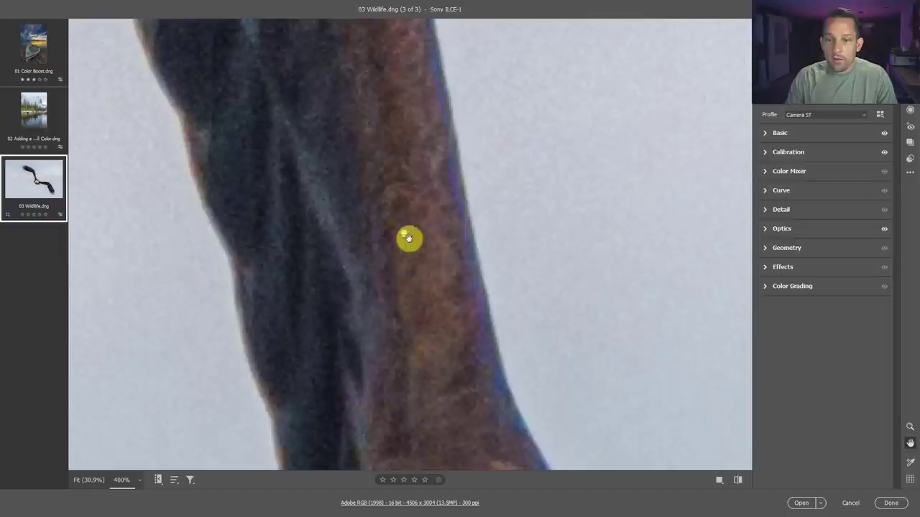
{"action": "right_click", "coordinate": [417, 260]}
{"action": "left_click", "coordinate": [442, 165]}
Step: Use Color Mixer's targeted Saturation tool on the eagle's head for Oranges +14, Yellows +5
{"action": "left_click", "coordinate": [820, 170]}
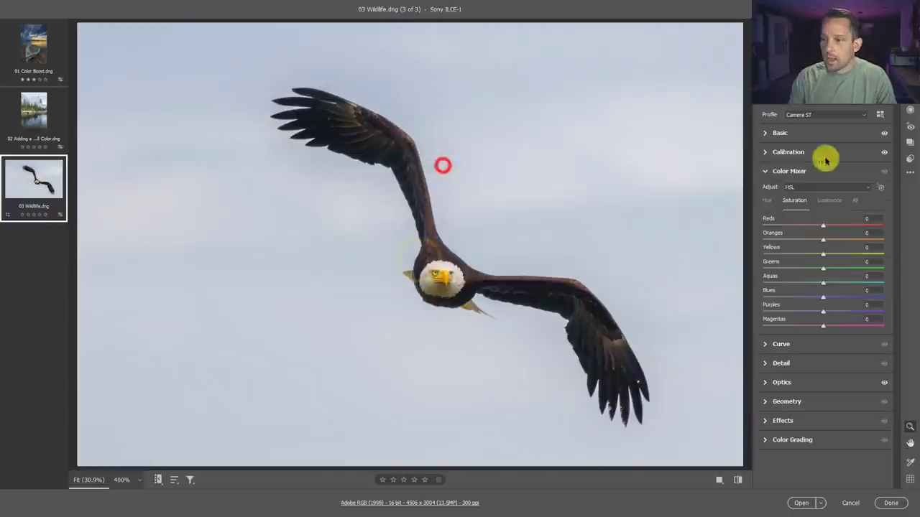
{"action": "left_click", "coordinate": [881, 188]}
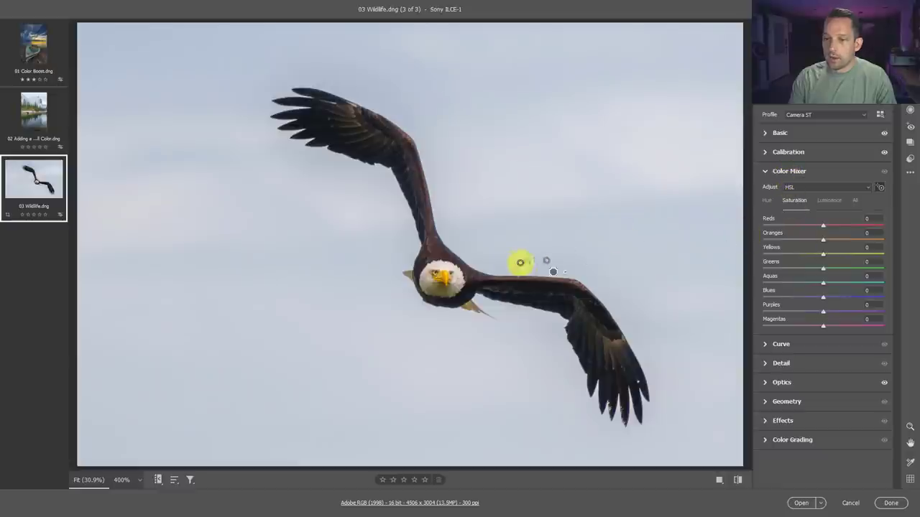
{"action": "left_click_drag", "start_coordinate": [443, 275], "coordinate": [469, 278]}
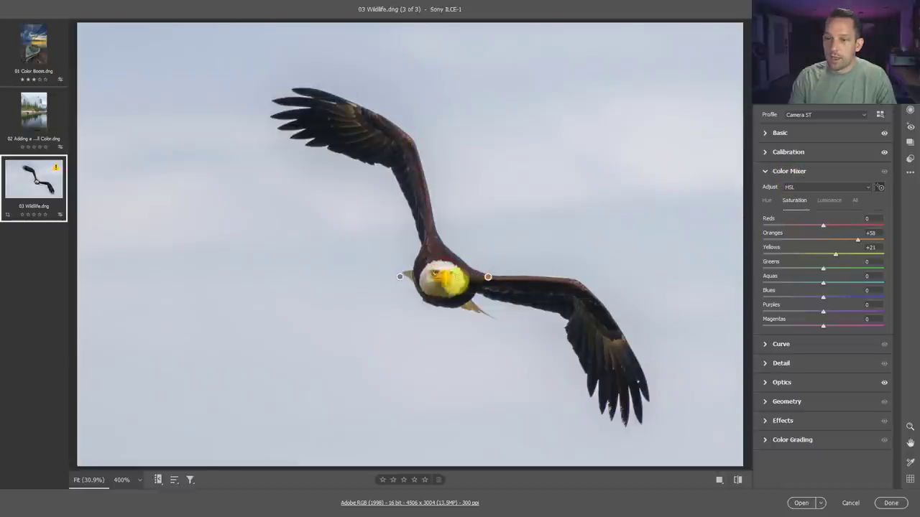
{"action": "left_click_drag", "start_coordinate": [476, 281], "coordinate": [456, 283]}
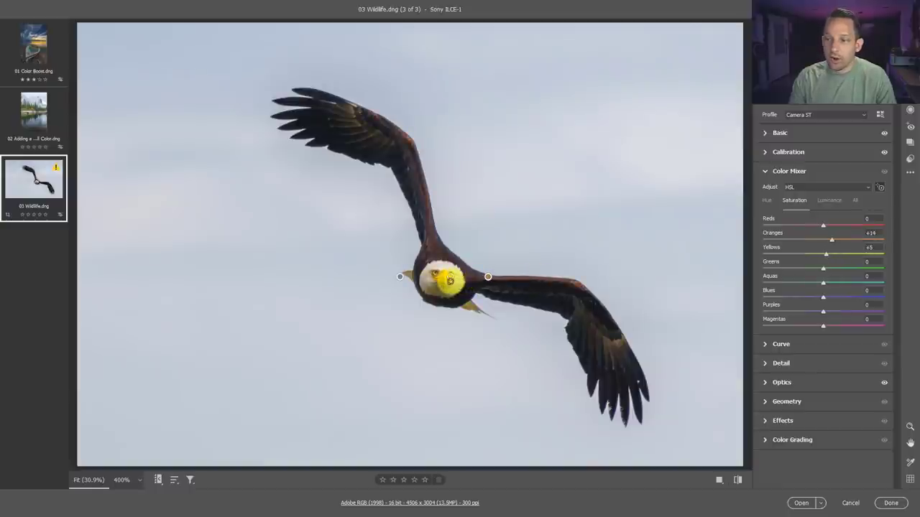
{"action": "left_click", "coordinate": [765, 171]}
{"action": "left_click", "coordinate": [764, 152]}
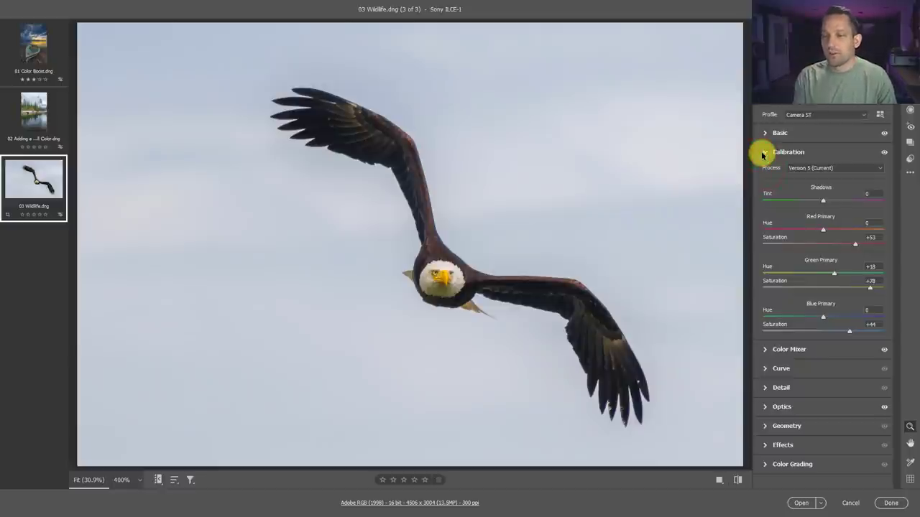
Step: Accept the Camera Raw edits, switch to 04 Skintones.jpeg, and duplicate Layer 0 with Ctrl+J
{"action": "left_click", "coordinate": [888, 503]}
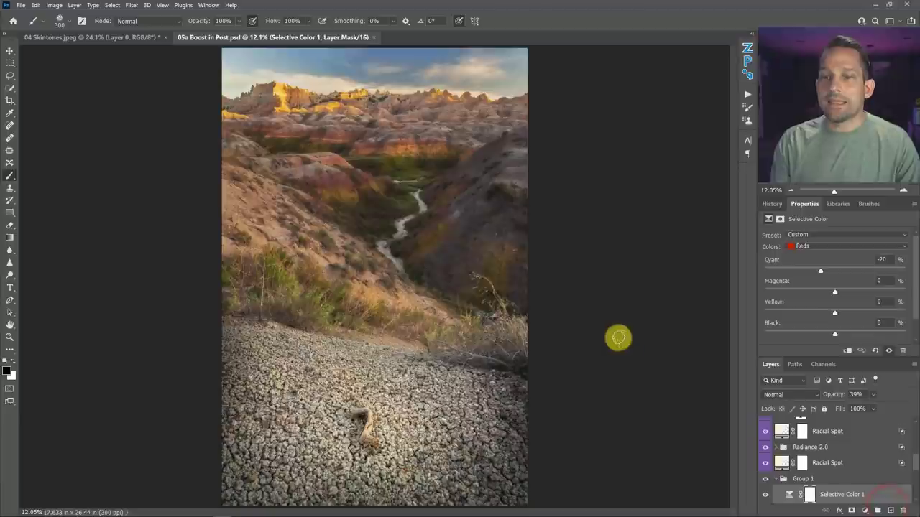
{"action": "left_click", "coordinate": [138, 42]}
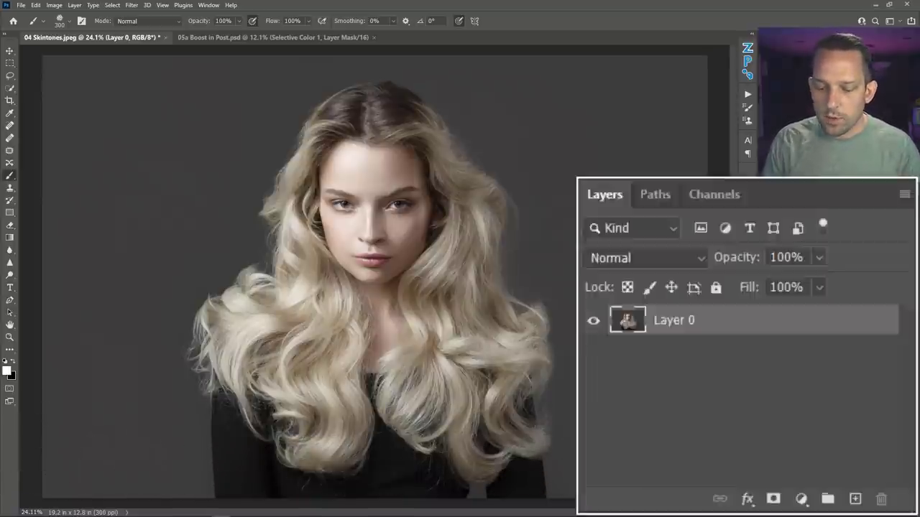
{"action": "key", "text": "ctrl+j"}
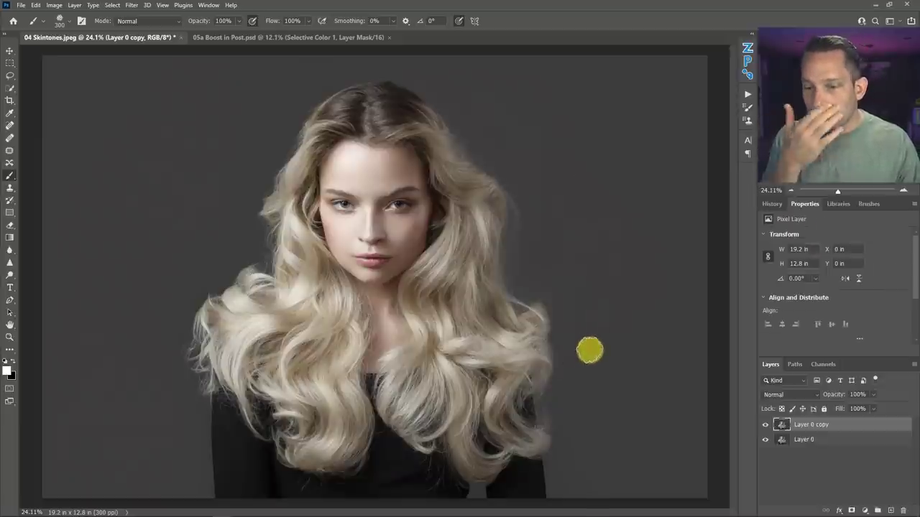
Step: Launch the Camera Raw Filter on Layer 0 copy and zoom to 100% on the face
{"action": "left_click", "coordinate": [131, 5]}
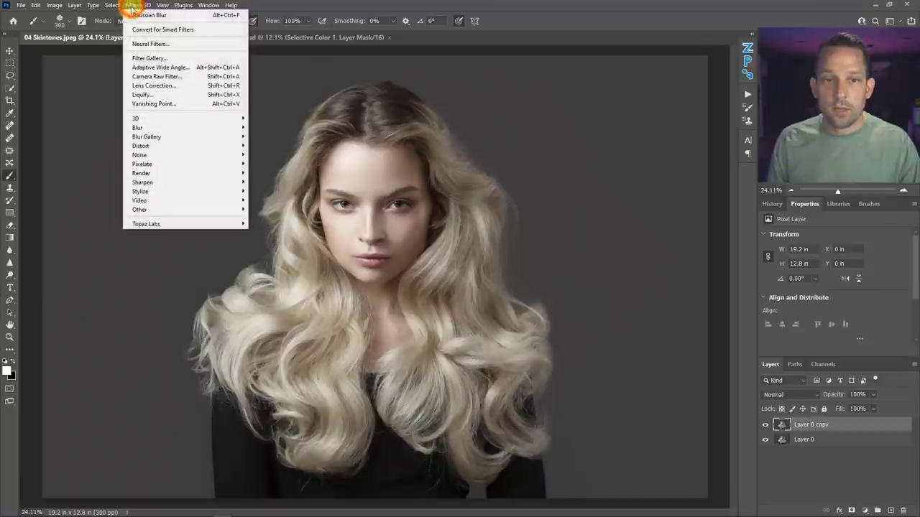
{"action": "left_click", "coordinate": [132, 5]}
{"action": "left_click", "coordinate": [132, 5]}
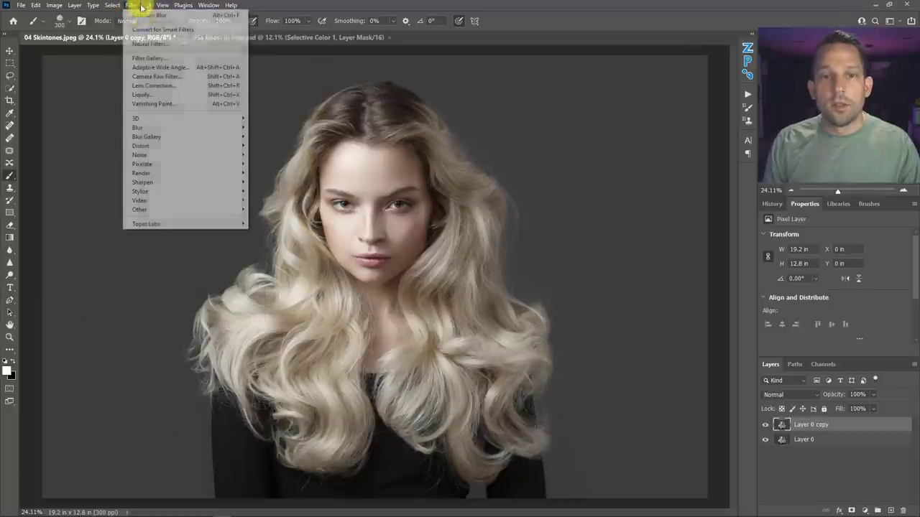
{"action": "left_click", "coordinate": [143, 76]}
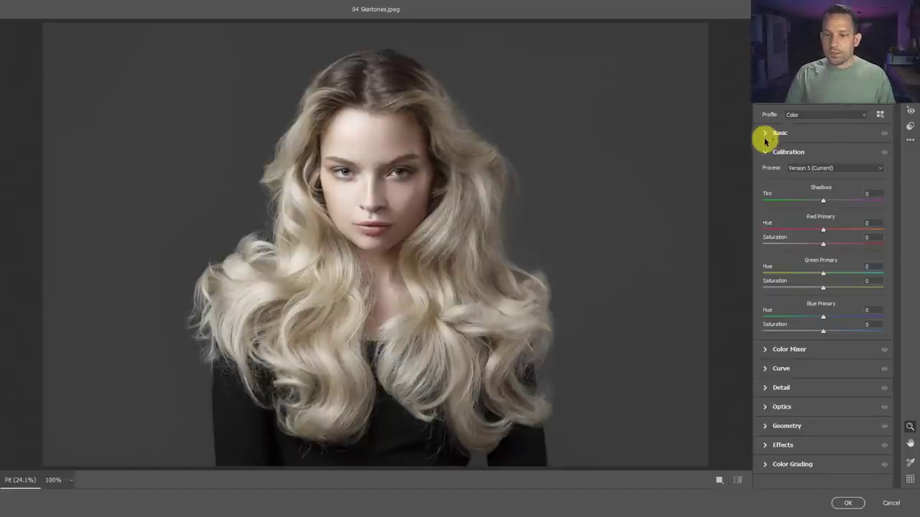
{"action": "left_click_drag", "start_coordinate": [380, 199], "coordinate": [470, 234]}
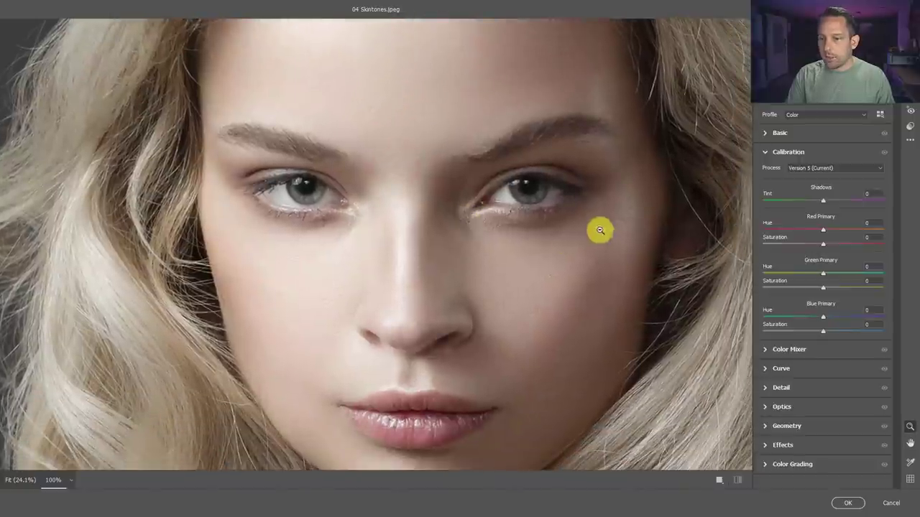
{"action": "left_click", "coordinate": [615, 209]}
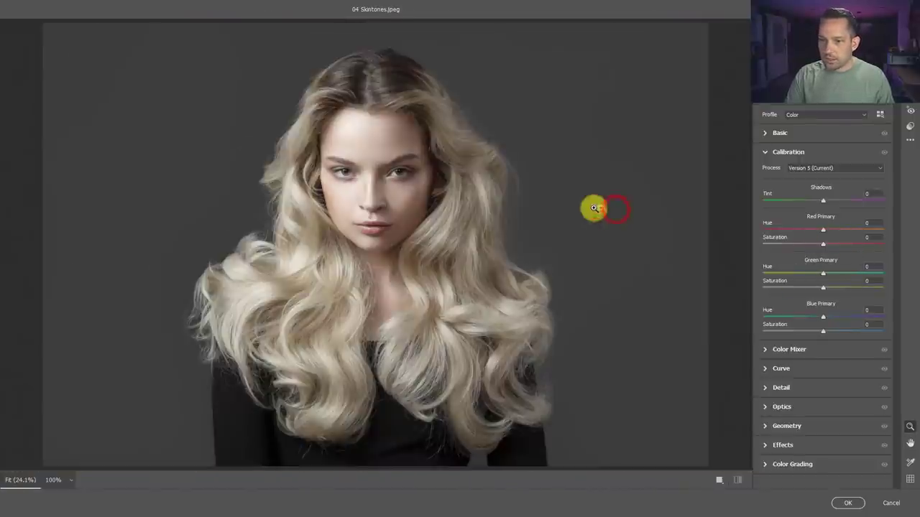
{"action": "left_click", "coordinate": [383, 184]}
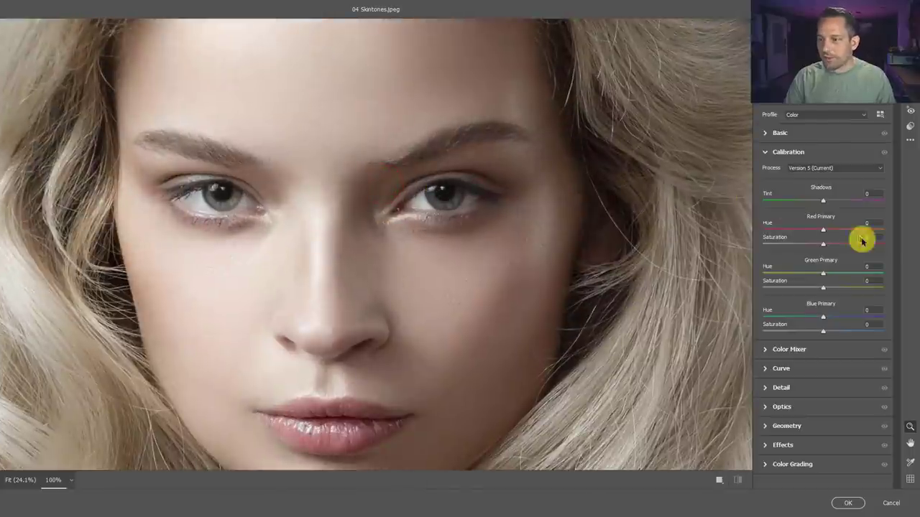
Step: Boost Red, Green and Blue Primary saturation to +63, +48 and +53 on the portrait
{"action": "left_click_drag", "start_coordinate": [823, 244], "coordinate": [888, 231]}
{"action": "left_click_drag", "start_coordinate": [904, 291], "coordinate": [853, 276]}
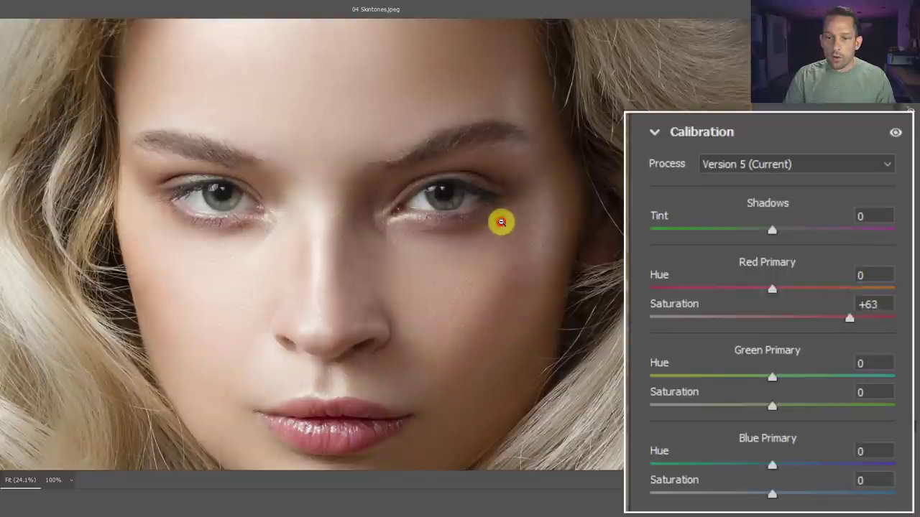
{"action": "left_click", "coordinate": [500, 219]}
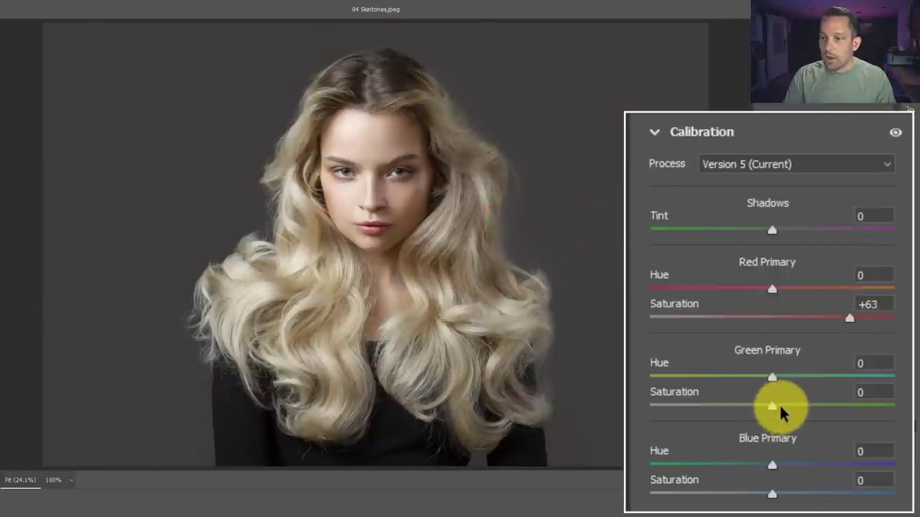
{"action": "left_click_drag", "start_coordinate": [774, 407], "coordinate": [834, 365]}
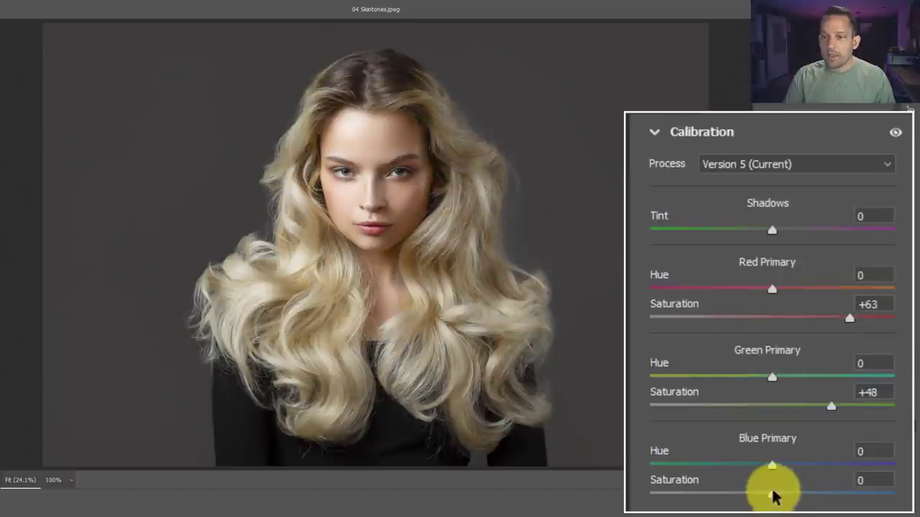
{"action": "left_click_drag", "start_coordinate": [772, 494], "coordinate": [845, 447]}
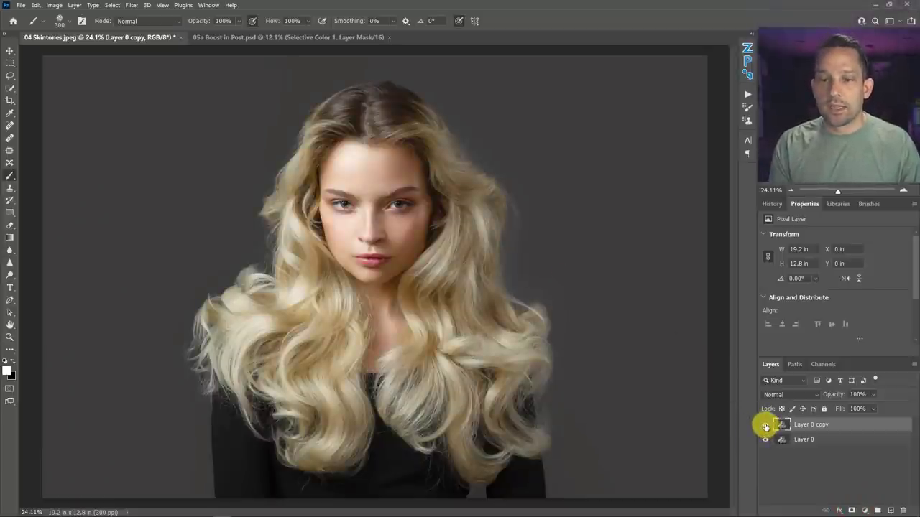
Step: Compare the boosted copy on and off, then give Layer 0 copy a black hide-all mask
{"action": "left_click", "coordinate": [765, 425]}
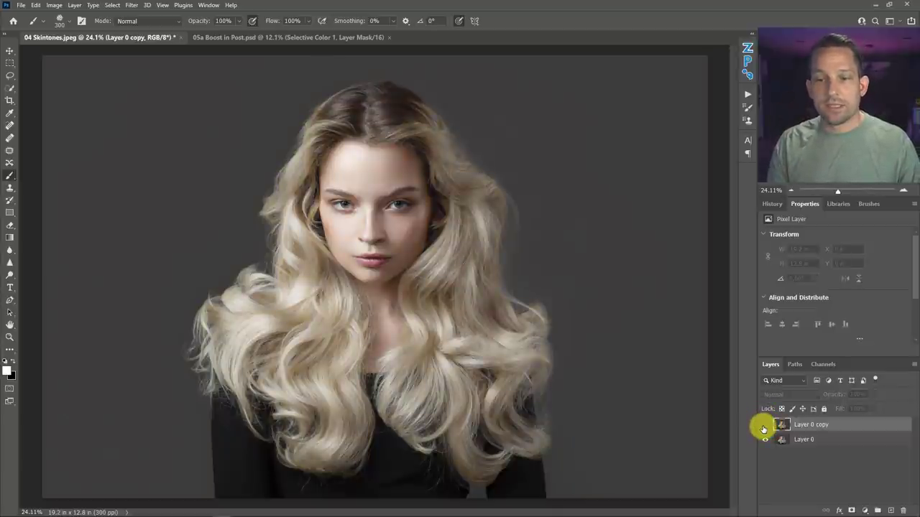
{"action": "left_click", "coordinate": [765, 425]}
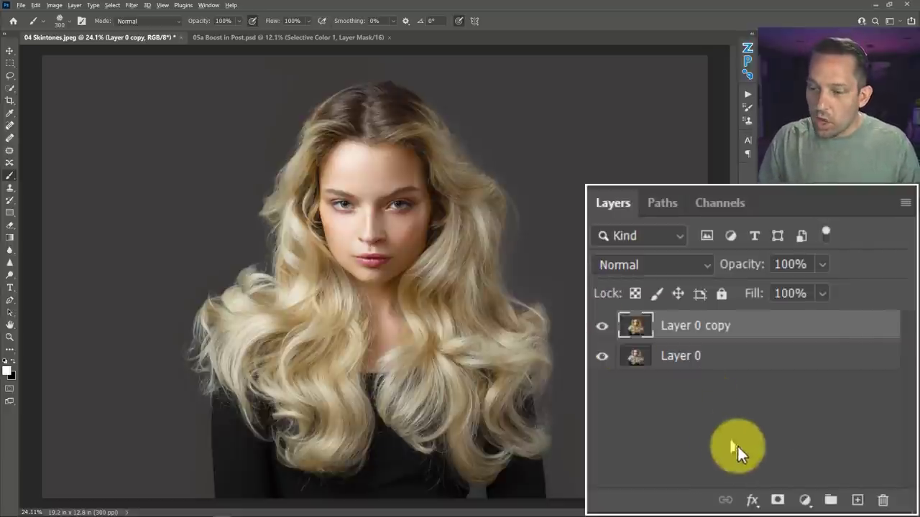
{"action": "left_click", "coordinate": [776, 501], "text": "alt"}
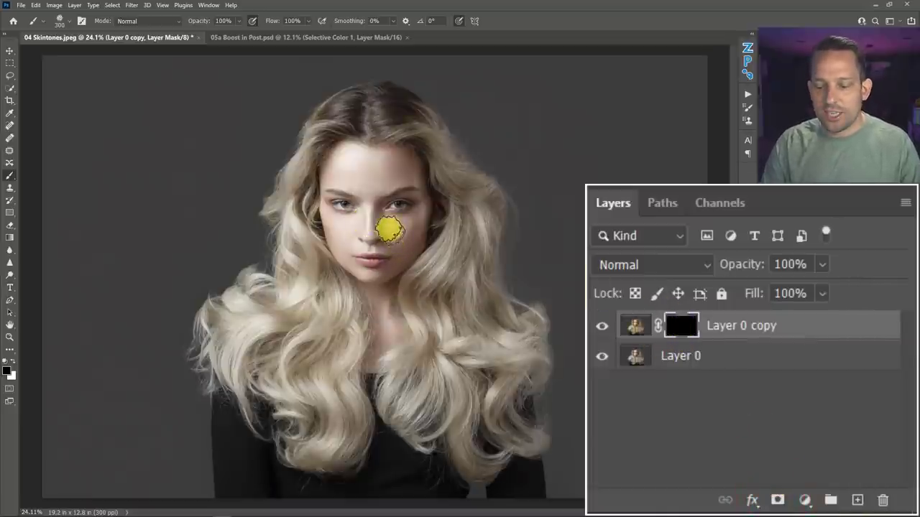
Step: Paint white on the mask to reveal the skin boost on the neck, forehead and right temple
{"action": "left_click_drag", "start_coordinate": [376, 199], "coordinate": [400, 207]}
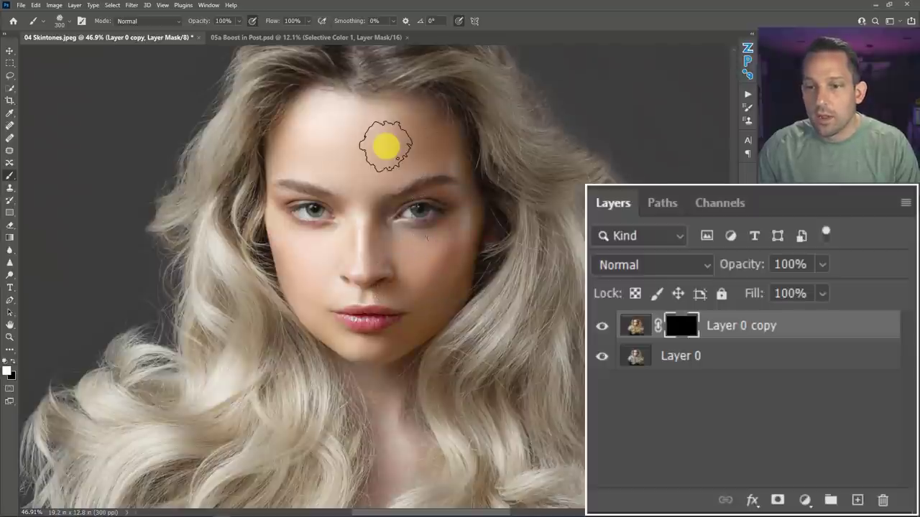
{"action": "left_click", "coordinate": [386, 146]}
{"action": "left_click", "coordinate": [408, 423]}
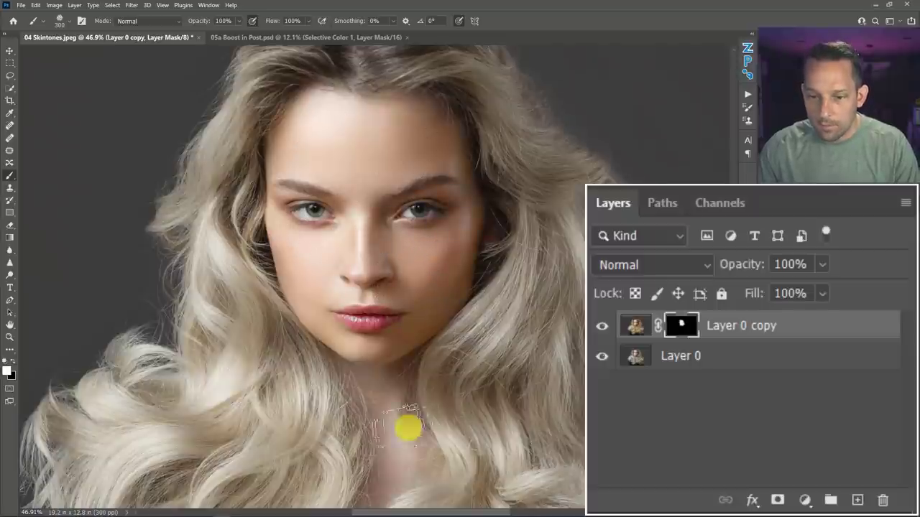
{"action": "left_click_drag", "start_coordinate": [390, 361], "coordinate": [400, 232]}
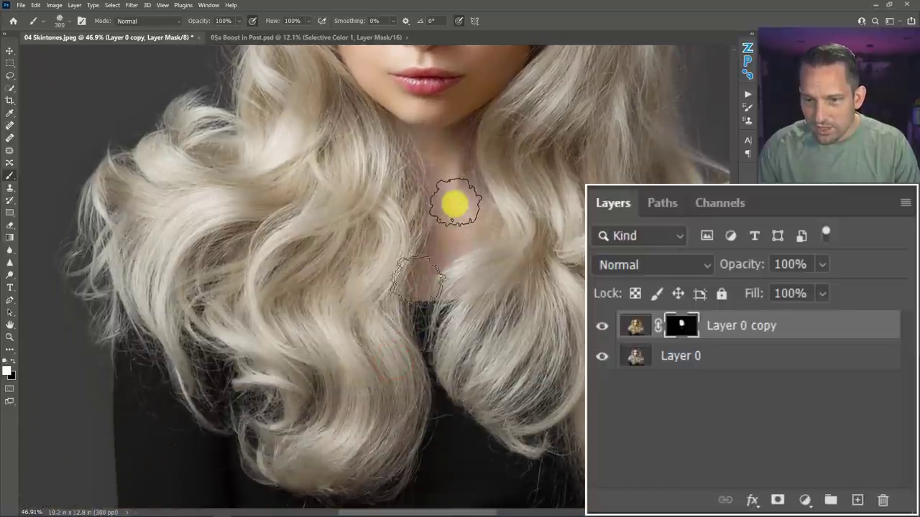
{"action": "left_click_drag", "start_coordinate": [454, 206], "coordinate": [447, 199]}
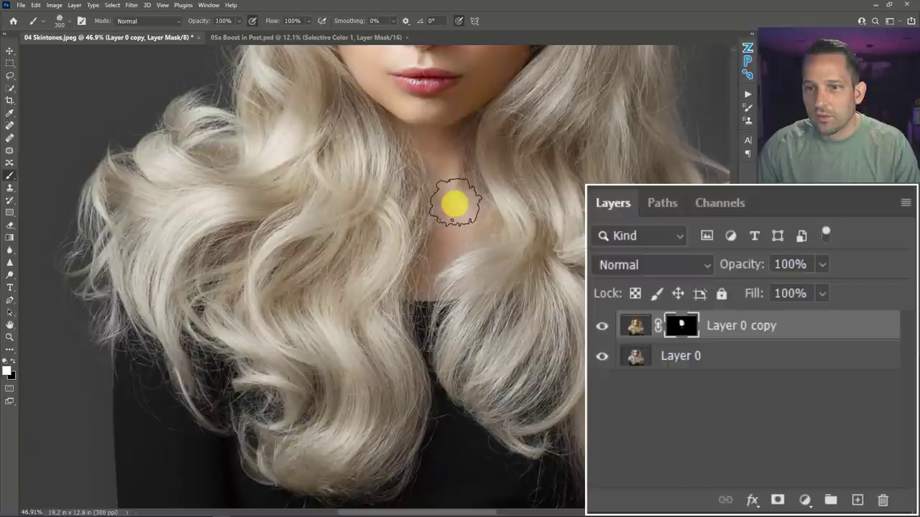
{"action": "mouse_move", "coordinate": [476, 107]}
{"action": "left_mouse_down"}
{"action": "mouse_move", "coordinate": [431, 261]}
{"action": "mouse_move", "coordinate": [447, 311]}
{"action": "mouse_move", "coordinate": [509, 206]}
{"action": "mouse_move", "coordinate": [522, 204]}
{"action": "mouse_move", "coordinate": [468, 112]}
{"action": "left_mouse_up"}
{"action": "mouse_move", "coordinate": [397, 113]}
{"action": "left_mouse_down"}
{"action": "mouse_move", "coordinate": [423, 158]}
{"action": "mouse_move", "coordinate": [383, 159]}
{"action": "left_mouse_up"}
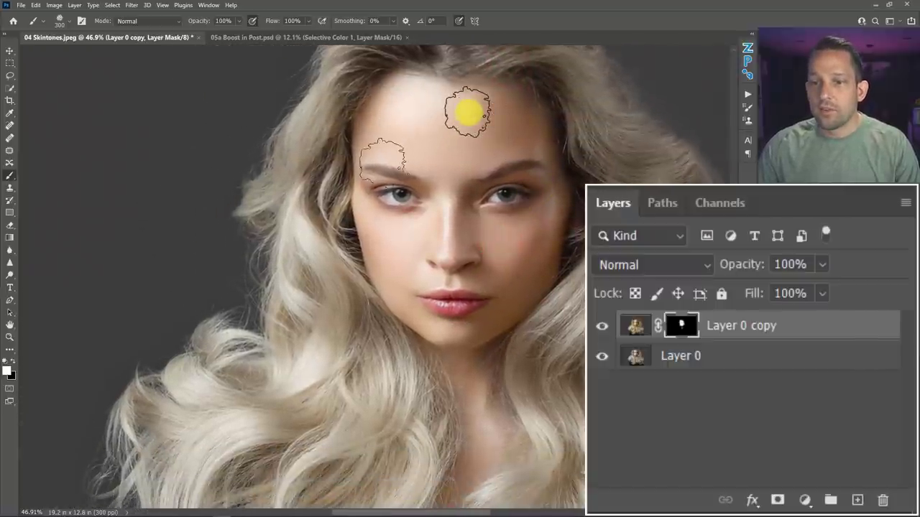
{"action": "left_click_drag", "start_coordinate": [468, 112], "coordinate": [561, 162]}
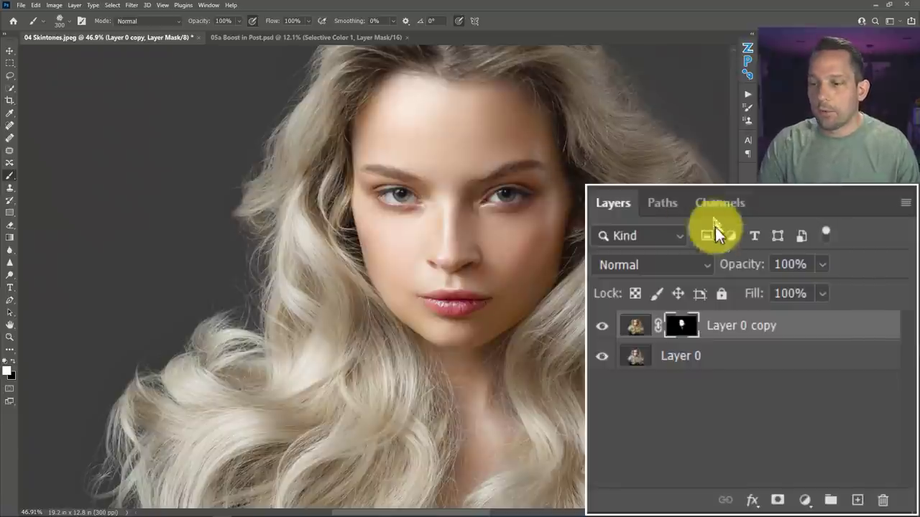
Step: Lower Layer 0 copy's opacity to 66%
{"action": "left_click", "coordinate": [600, 325]}
{"action": "left_click", "coordinate": [603, 327]}
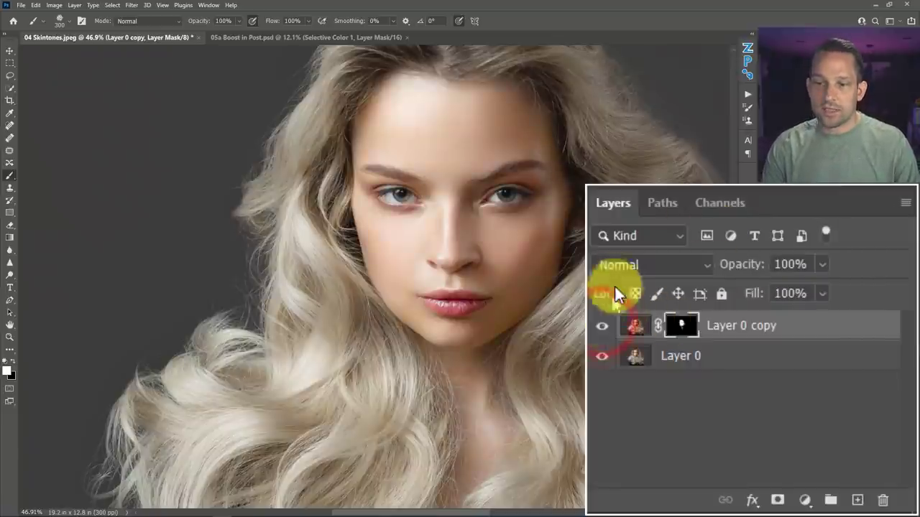
{"action": "left_click", "coordinate": [820, 266]}
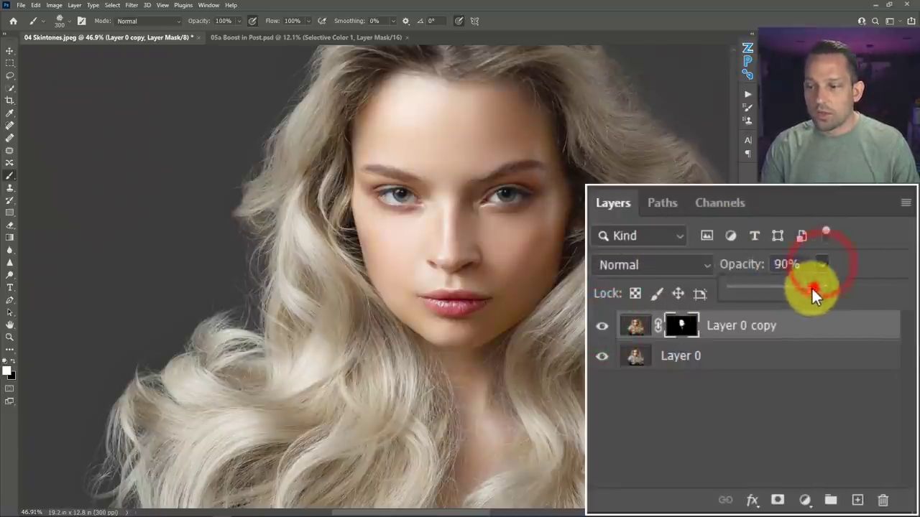
{"action": "left_click_drag", "start_coordinate": [812, 290], "coordinate": [787, 296]}
{"action": "left_click", "coordinate": [600, 325]}
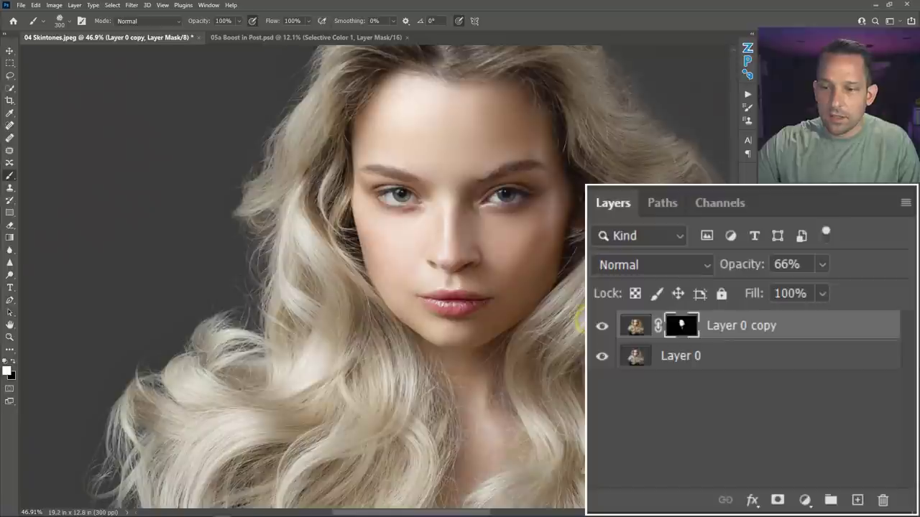
Step: Compare the portrait with and without the 66% skin boost, including a close-up around the eye
{"action": "key", "text": "ctrl+0"}
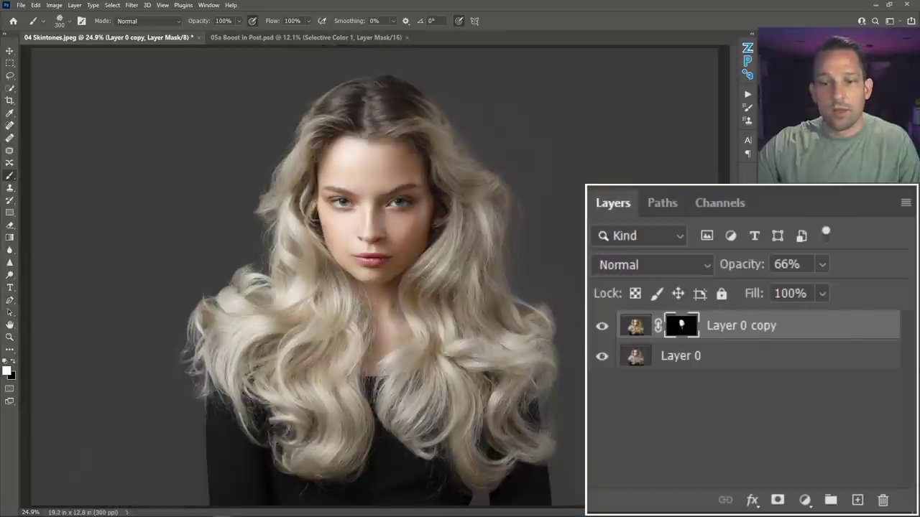
{"action": "left_click", "coordinate": [599, 324]}
{"action": "left_click", "coordinate": [598, 324]}
{"action": "left_click", "coordinate": [598, 324]}
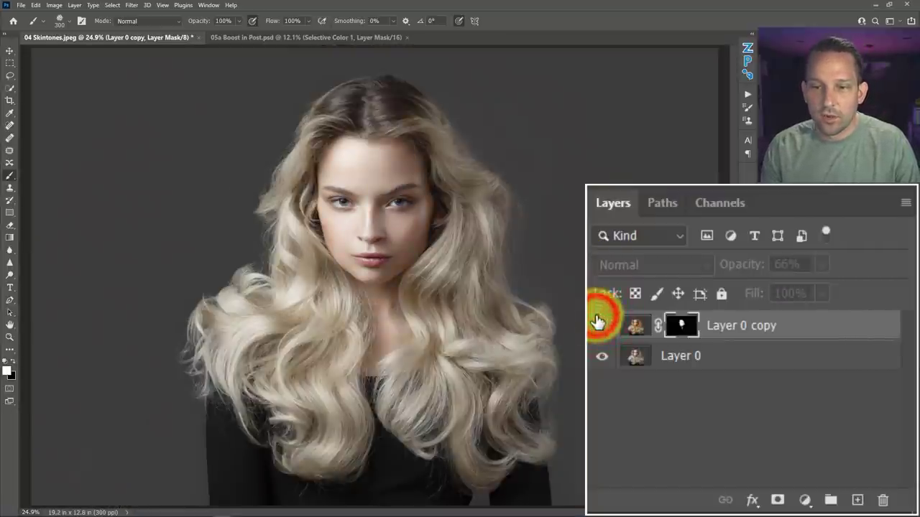
{"action": "left_click", "coordinate": [598, 324]}
{"action": "left_click_drag", "start_coordinate": [392, 203], "coordinate": [462, 225]}
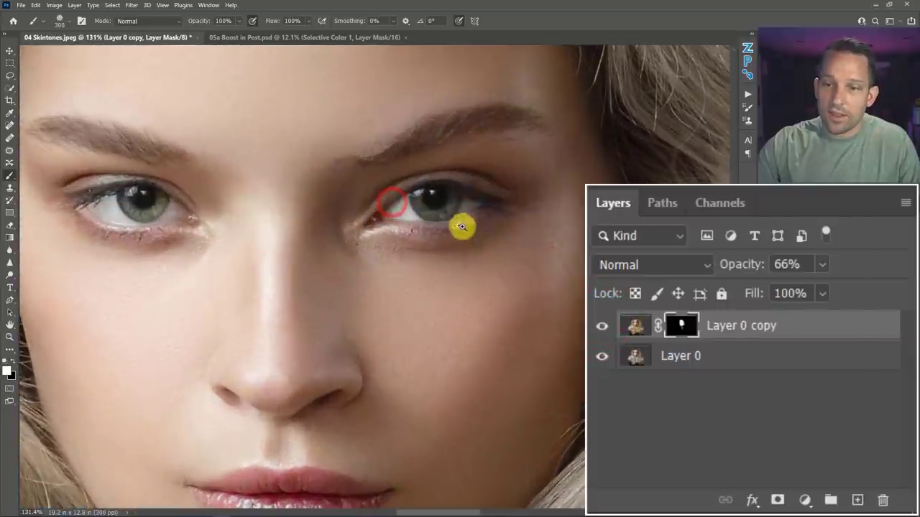
{"action": "left_click", "coordinate": [602, 325]}
{"action": "left_click", "coordinate": [606, 327]}
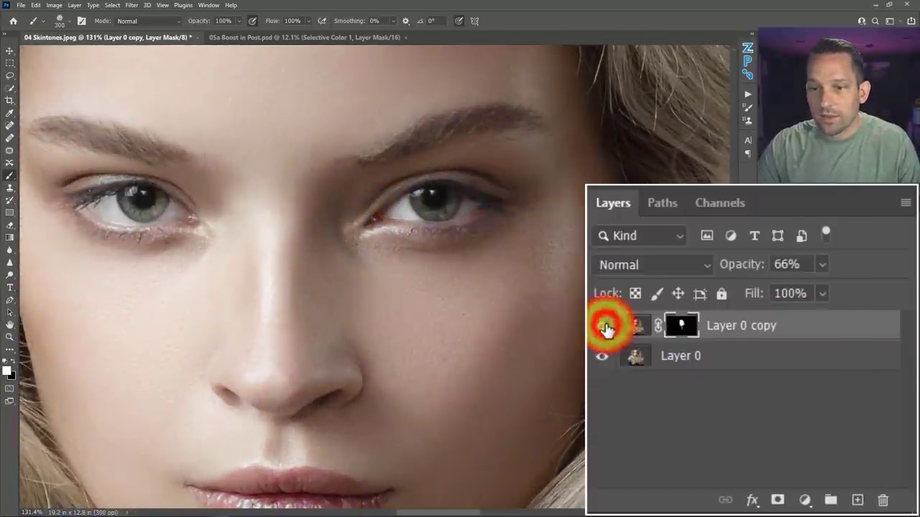
{"action": "right_click", "coordinate": [464, 250]}
{"action": "left_click", "coordinate": [496, 254]}
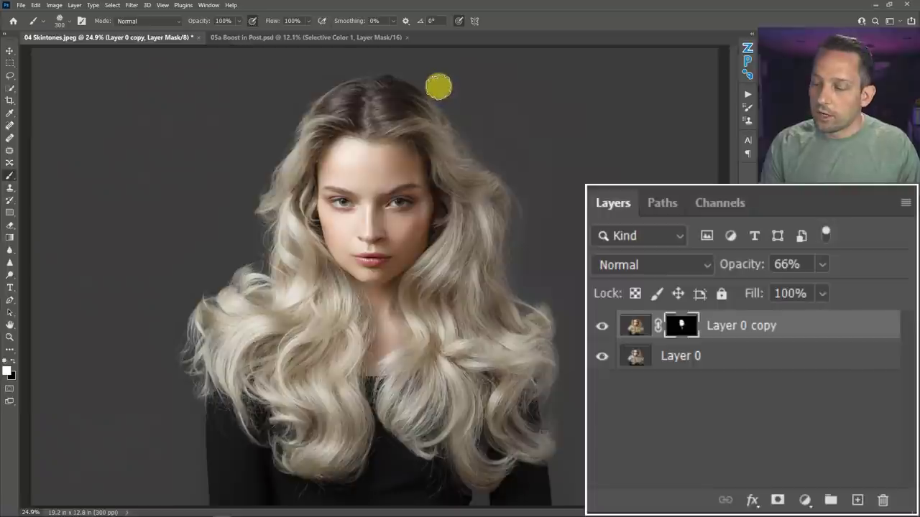
Step: Switch to the Badlands landscape document and enlarge the Layers panel list
{"action": "left_click", "coordinate": [355, 45]}
{"action": "scroll", "coordinate": [831, 449], "scroll_direction": "up", "scroll_amount": 5}
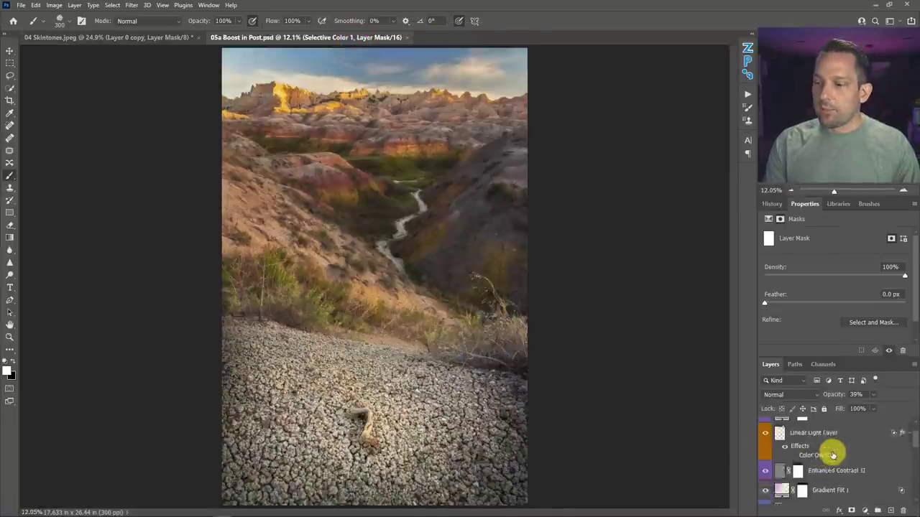
{"action": "scroll", "coordinate": [834, 445], "scroll_direction": "up", "scroll_amount": 3}
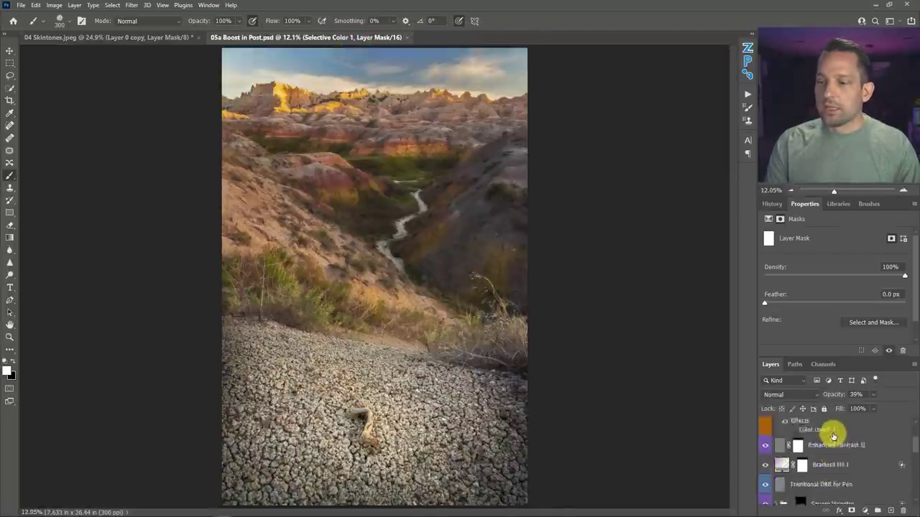
{"action": "left_click", "coordinate": [827, 196]}
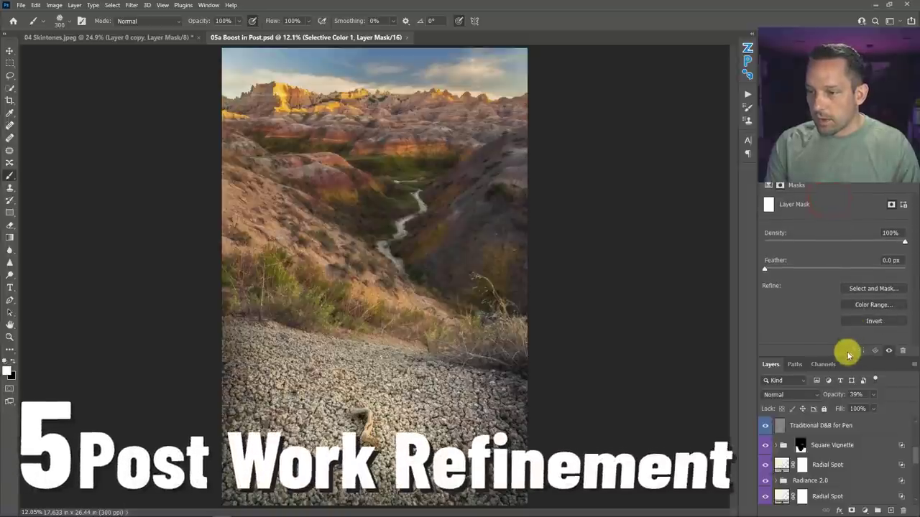
{"action": "left_click_drag", "start_coordinate": [840, 353], "coordinate": [843, 280]}
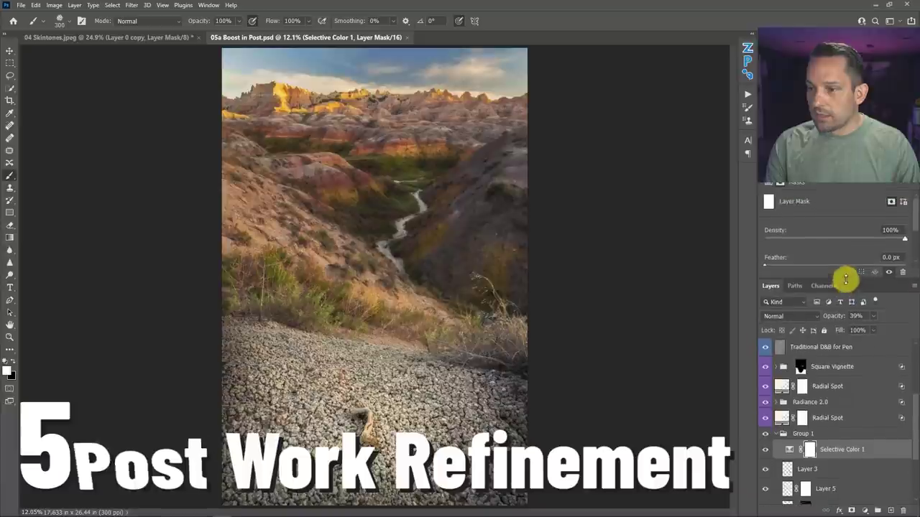
{"action": "left_click_drag", "start_coordinate": [910, 400], "coordinate": [905, 333]}
{"action": "scroll", "coordinate": [898, 329], "scroll_direction": "down", "scroll_amount": 10}
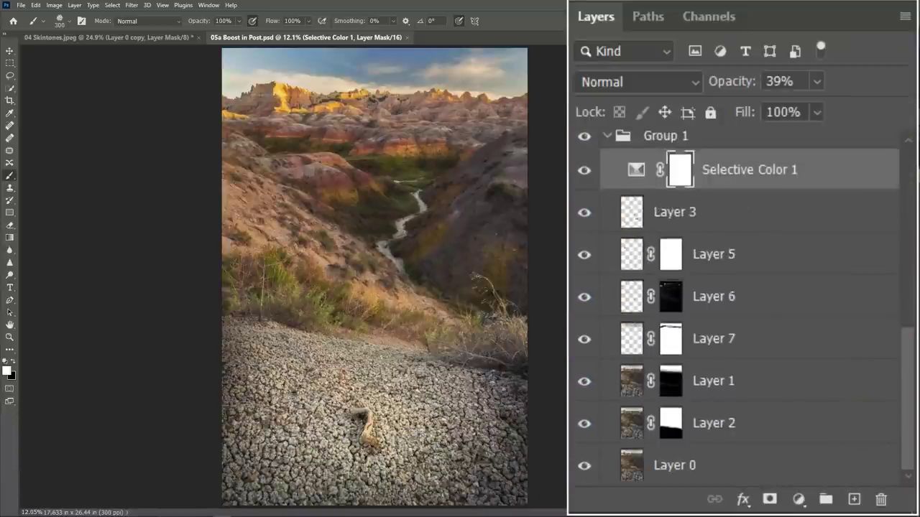
Step: Preview Layer 0 alone, restore the layers, and stamp all visible layers above Curves 1
{"action": "left_click", "coordinate": [584, 467], "text": "alt"}
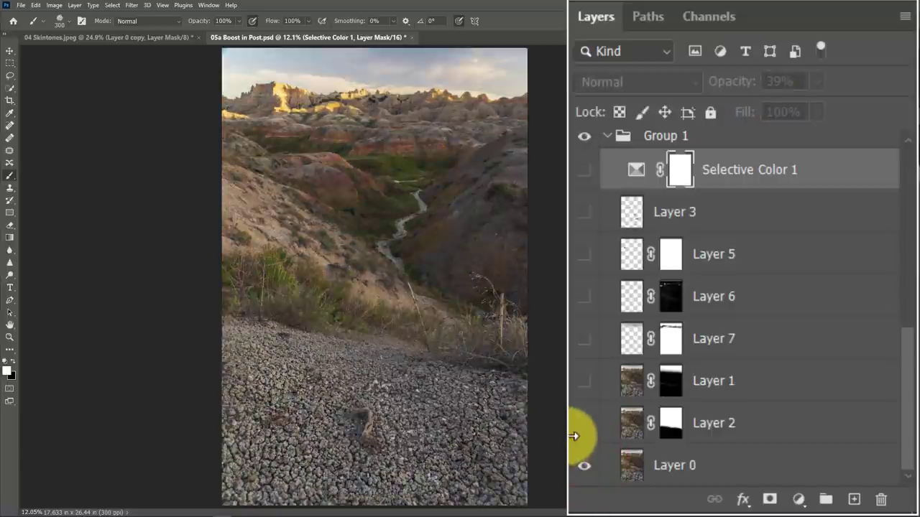
{"action": "left_click", "coordinate": [583, 467], "text": "alt"}
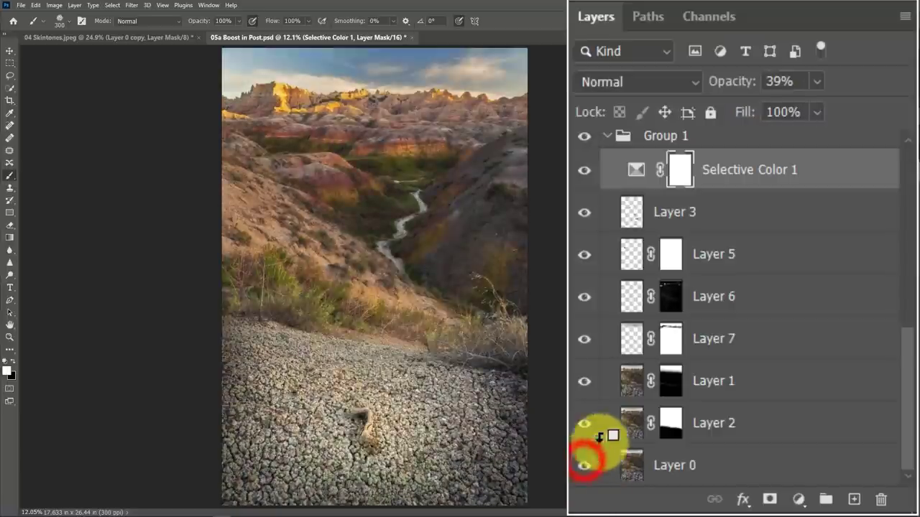
{"action": "scroll", "coordinate": [750, 312], "scroll_direction": "up", "scroll_amount": 10}
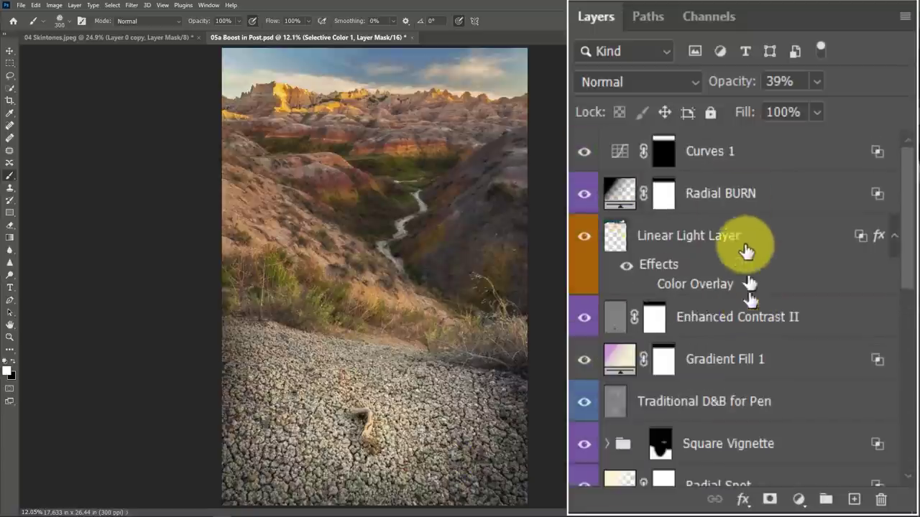
{"action": "left_click", "coordinate": [747, 157]}
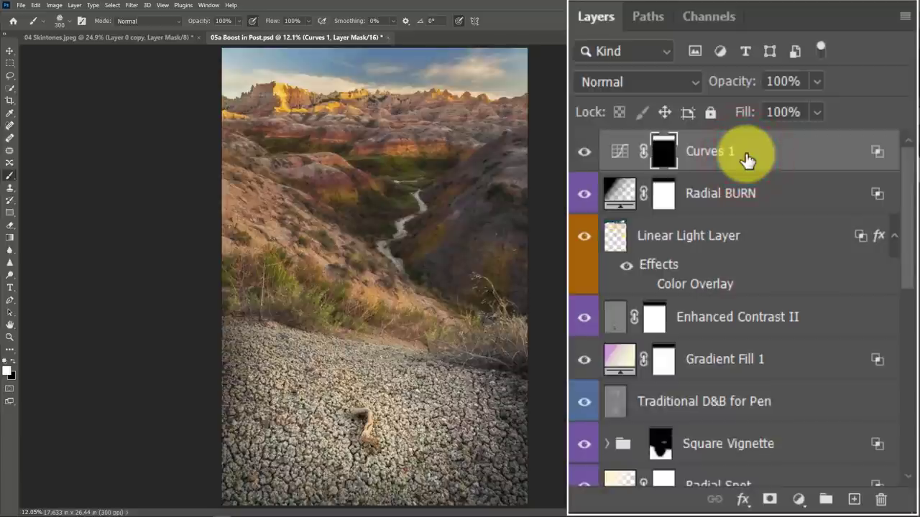
{"action": "key", "text": "ctrl+alt+shift+e"}
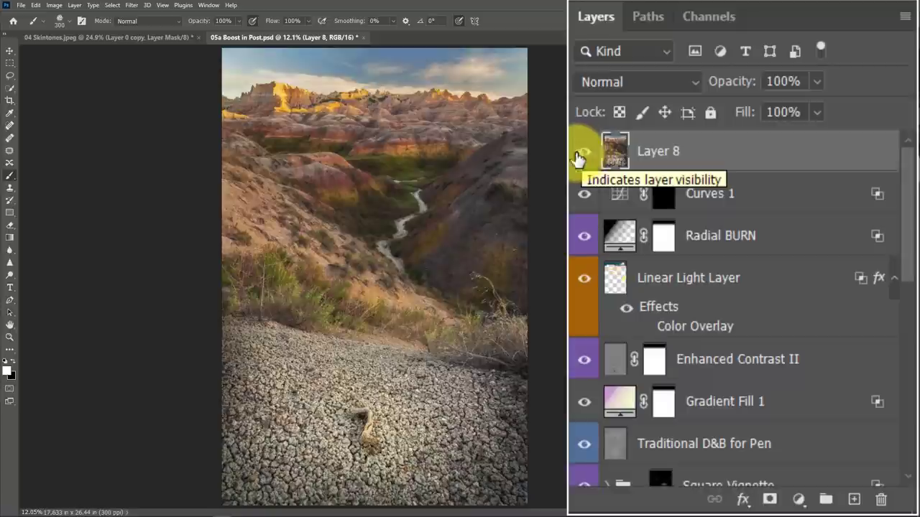
Step: Run the Camera Raw Filter on Layer 8 and view the canyon bands at 100%
{"action": "left_click", "coordinate": [130, 6]}
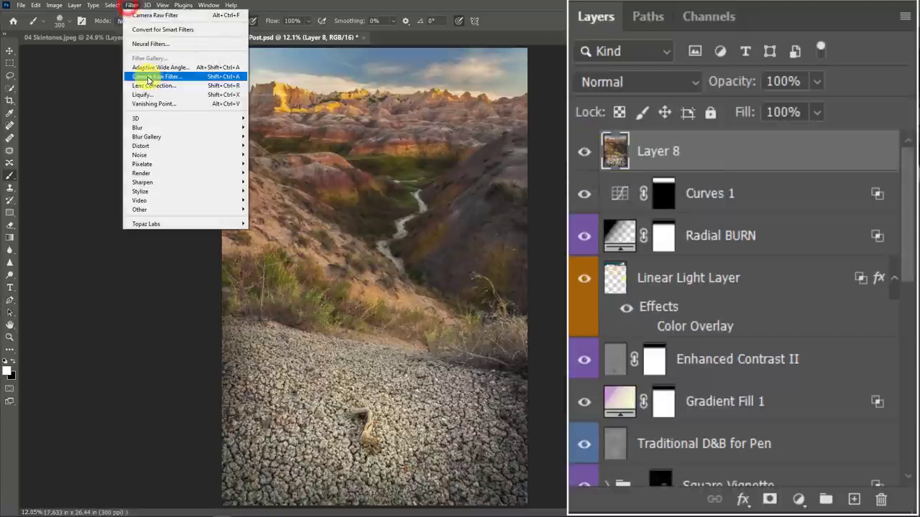
{"action": "left_click", "coordinate": [147, 77]}
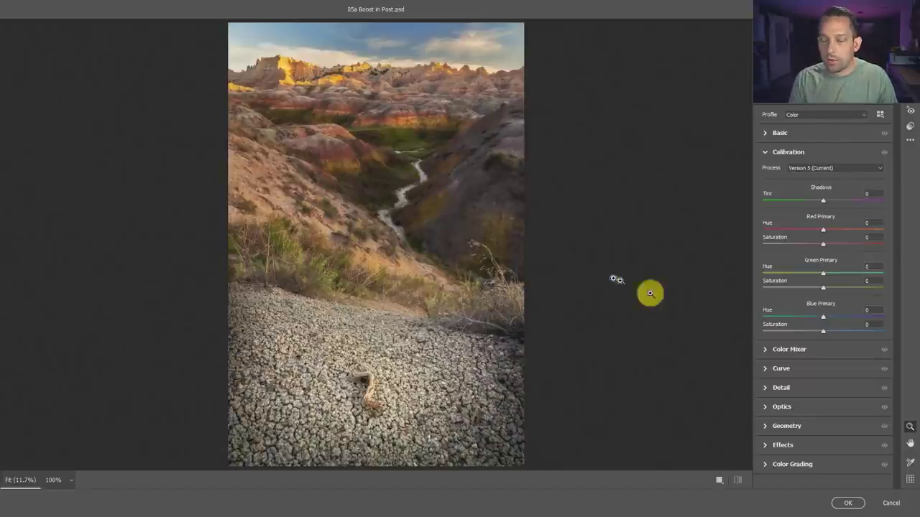
{"action": "left_click", "coordinate": [375, 112]}
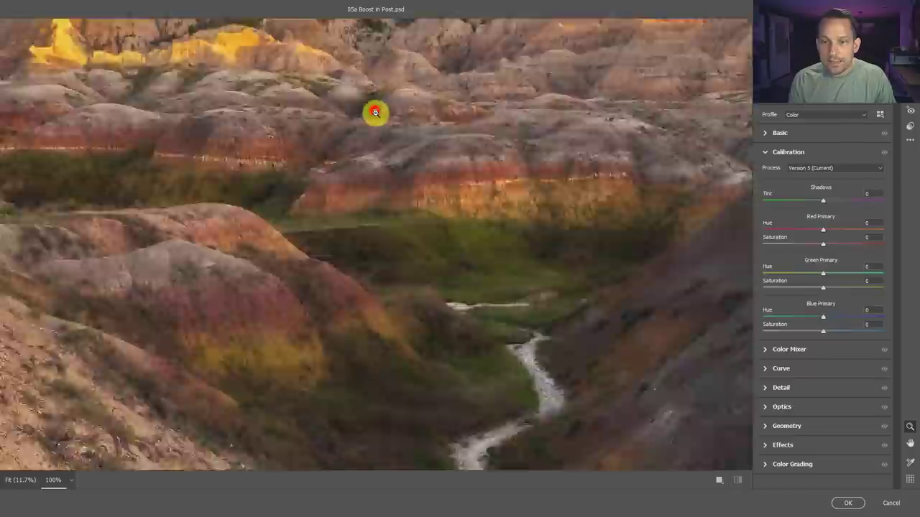
{"action": "left_click_drag", "start_coordinate": [495, 254], "coordinate": [321, 86]}
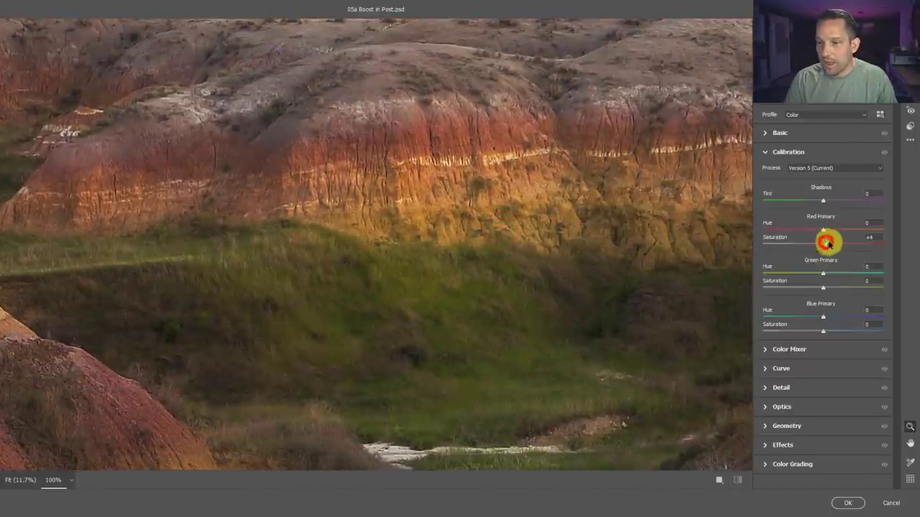
Step: Set Red, Green and Blue Primary Saturation to +30, +41 and +75, compare, and apply
{"action": "mouse_move", "coordinate": [828, 244]}
{"action": "left_mouse_down"}
{"action": "mouse_move", "coordinate": [863, 237]}
{"action": "mouse_move", "coordinate": [842, 233]}
{"action": "left_mouse_up"}
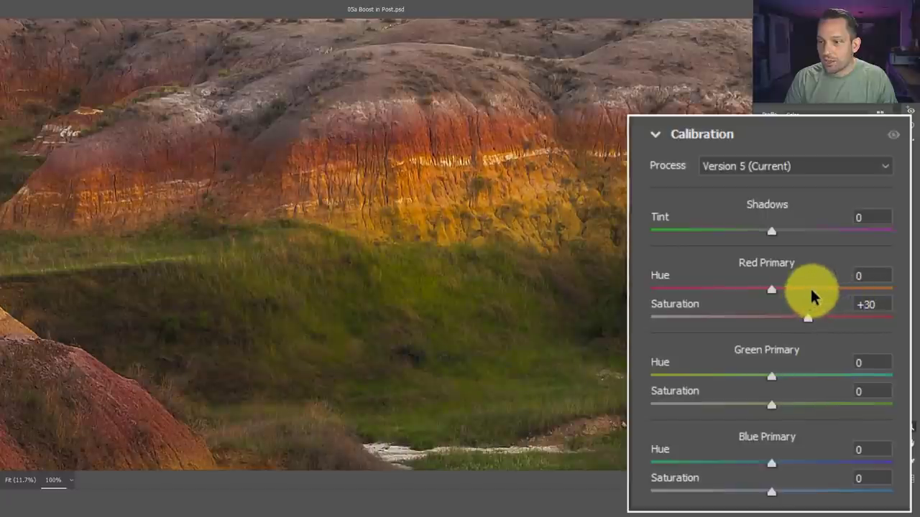
{"action": "left_click_drag", "start_coordinate": [772, 404], "coordinate": [821, 397]}
{"action": "left_click_drag", "start_coordinate": [771, 492], "coordinate": [861, 476]}
{"action": "right_click", "coordinate": [475, 231]}
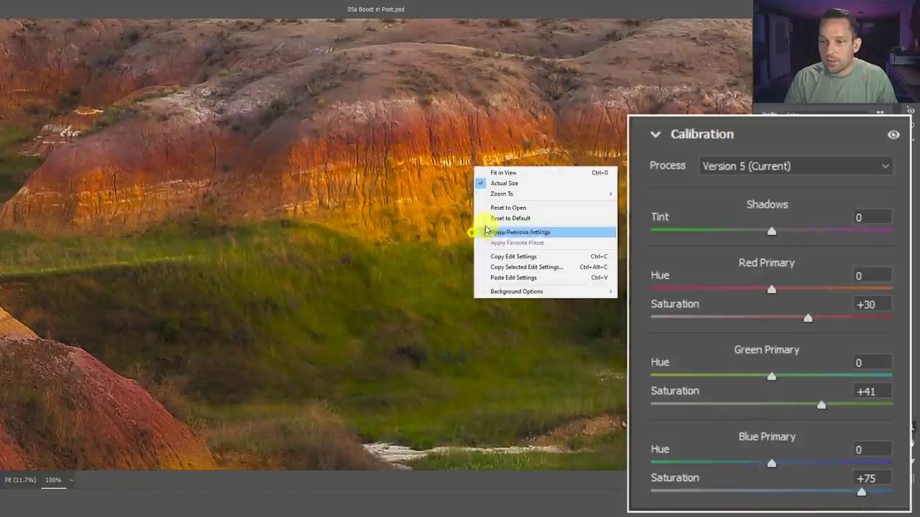
{"action": "left_click", "coordinate": [497, 173]}
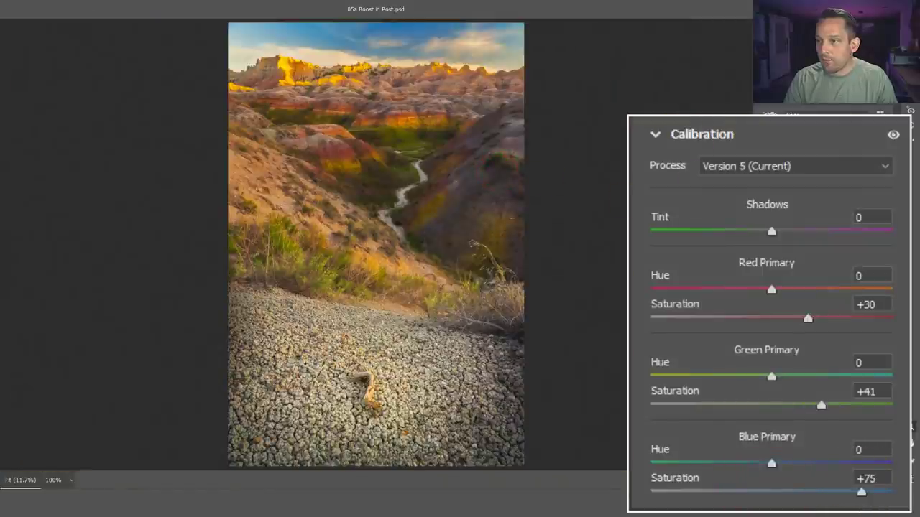
{"action": "left_click", "coordinate": [893, 135]}
{"action": "left_click", "coordinate": [892, 136]}
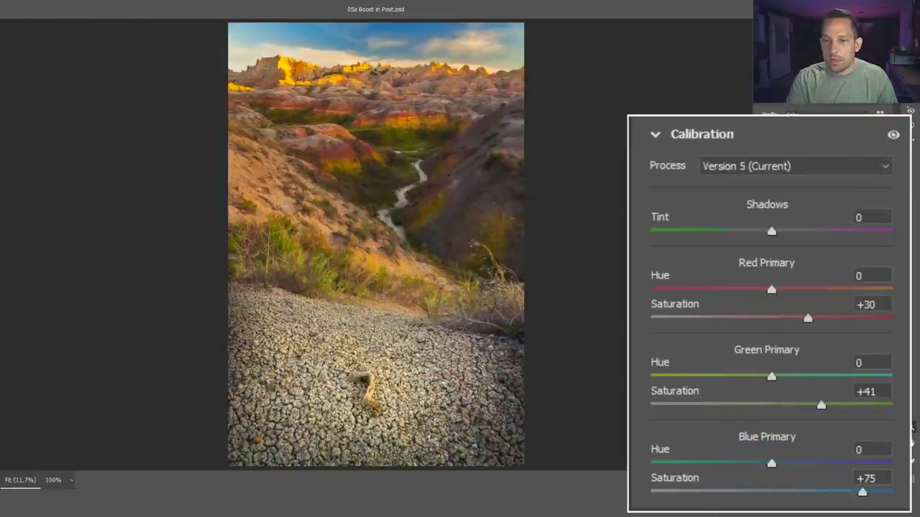
{"action": "left_click", "coordinate": [850, 509]}
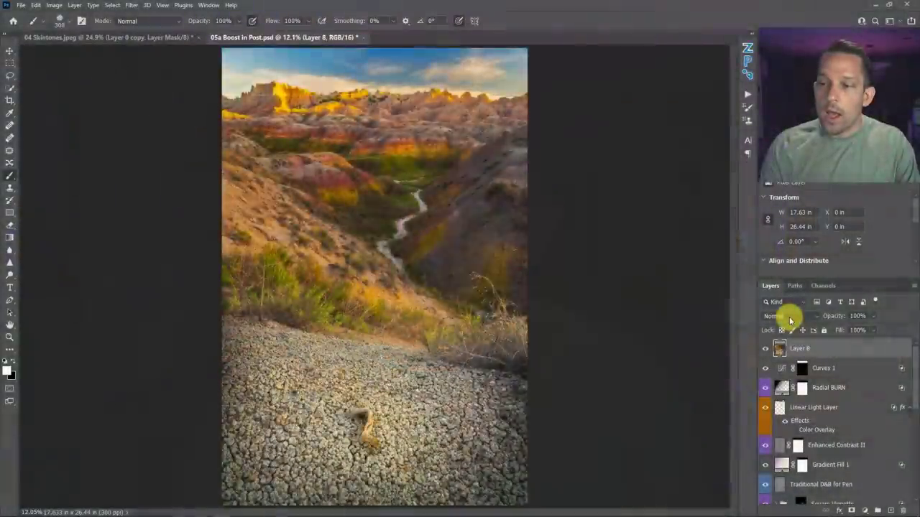
Step: Set Layer 8's blend mode to Color and compare it on and off
{"action": "left_click", "coordinate": [786, 316]}
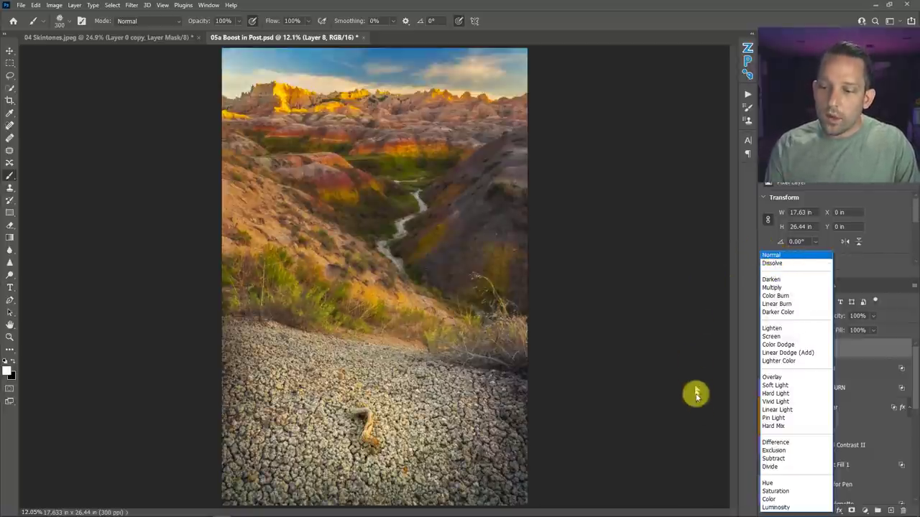
{"action": "left_click", "coordinate": [773, 501]}
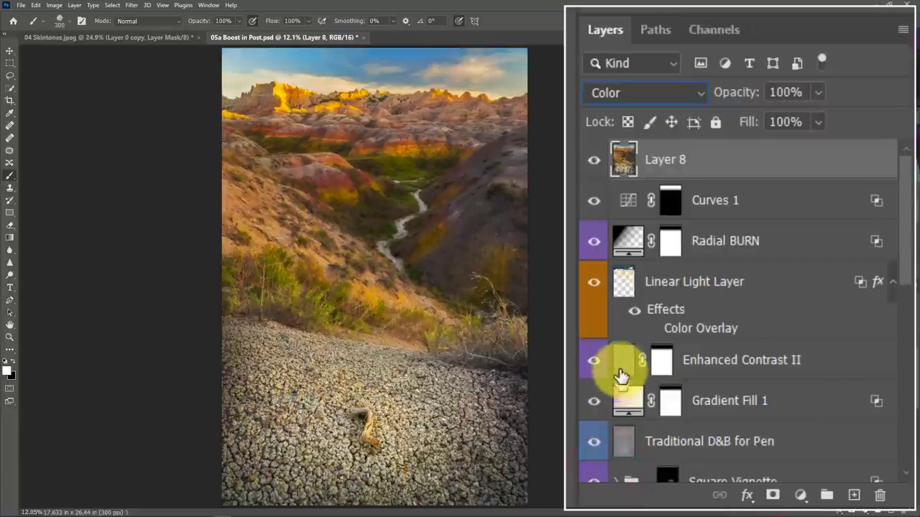
{"action": "left_click", "coordinate": [592, 159]}
{"action": "left_click", "coordinate": [591, 160]}
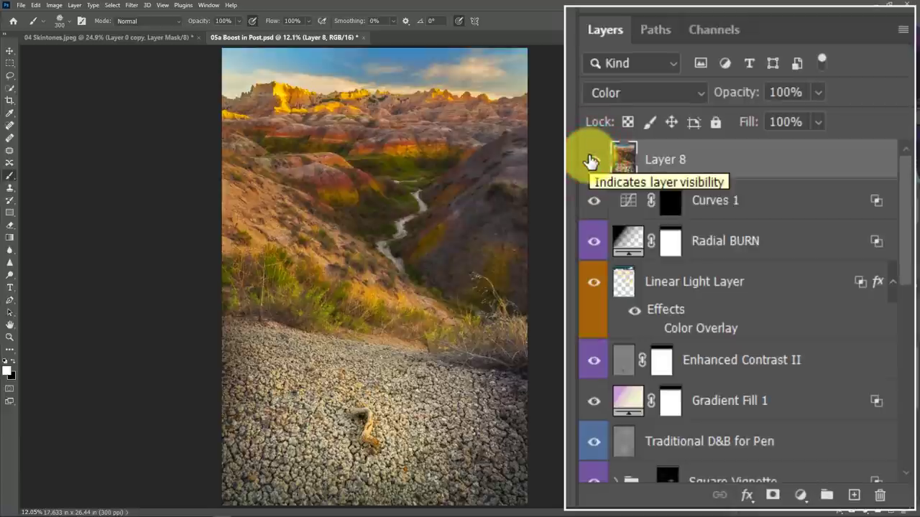
{"action": "left_click", "coordinate": [592, 159]}
{"action": "left_click", "coordinate": [592, 159]}
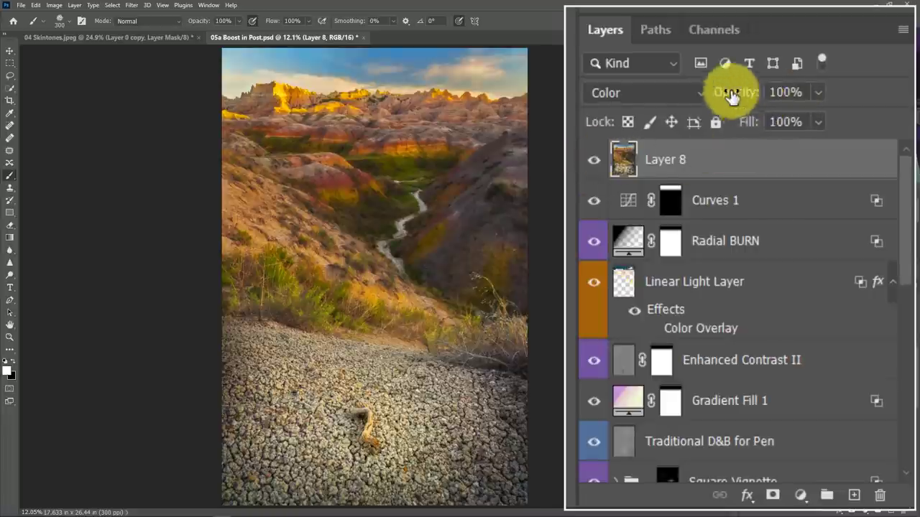
Step: Lower Layer 8's opacity to 72% and check the softened effect
{"action": "left_click", "coordinate": [818, 92]}
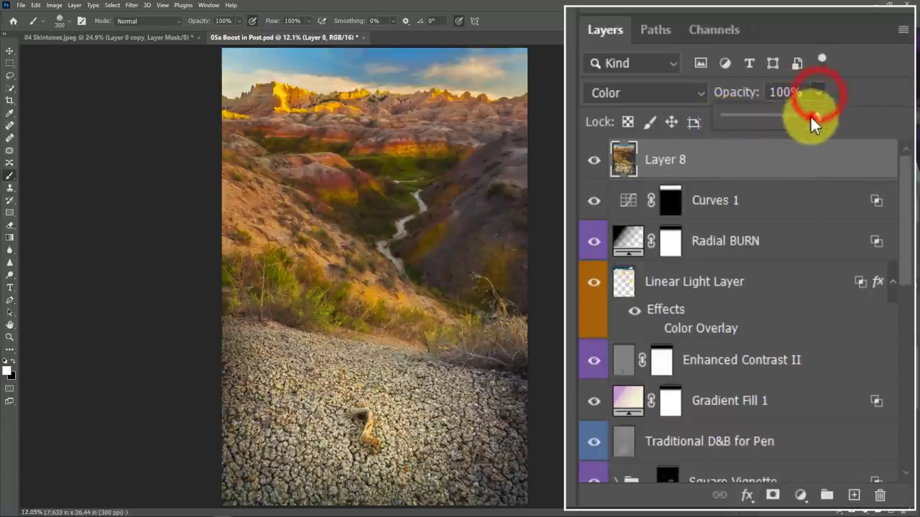
{"action": "left_click_drag", "start_coordinate": [810, 117], "coordinate": [794, 120]}
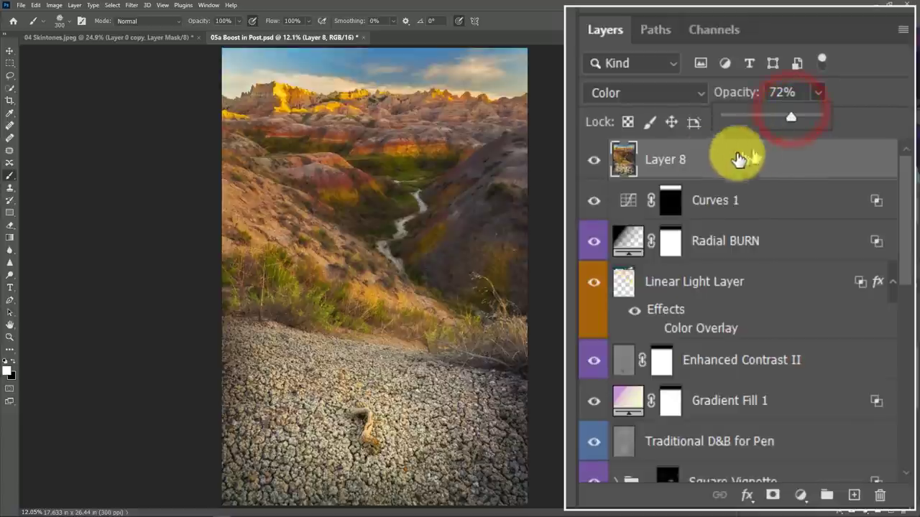
{"action": "left_click", "coordinate": [597, 164]}
{"action": "left_click", "coordinate": [596, 164]}
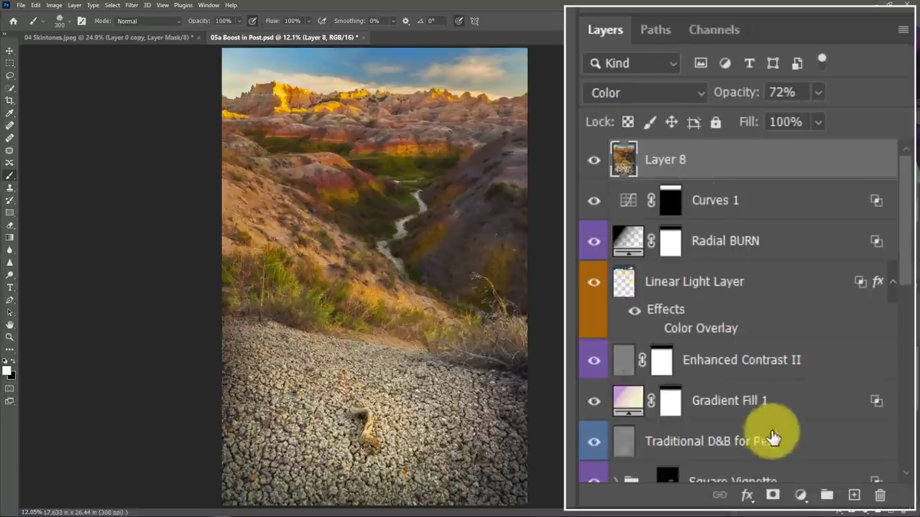
Step: Give Layer 8 a black mask and paint white with a 900 brush over grass, canyon and ridge
{"action": "left_click", "coordinate": [772, 485], "text": "alt"}
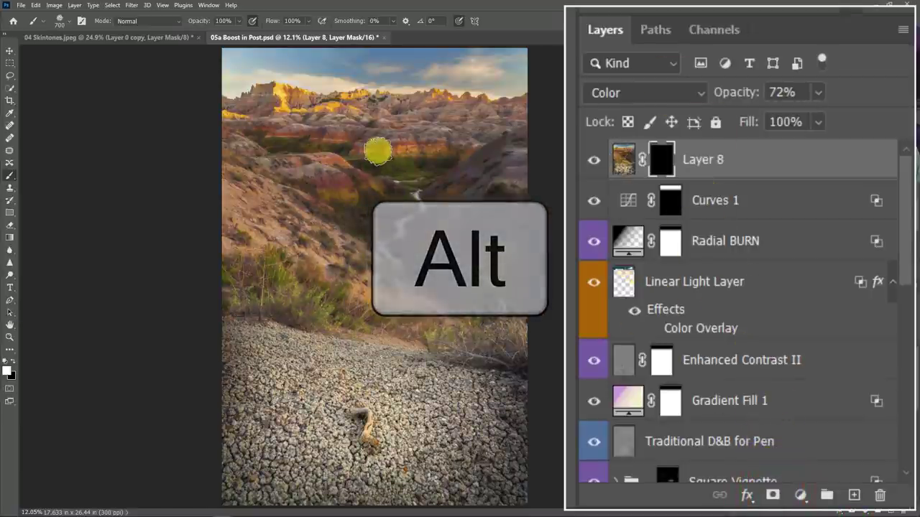
{"action": "key", "text": "bracketright"}
{"action": "key", "text": "bracketright"}
{"action": "key", "text": "bracketright"}
{"action": "key", "text": "bracketright"}
{"action": "key", "text": "bracketright"}
{"action": "key", "text": "bracketright"}
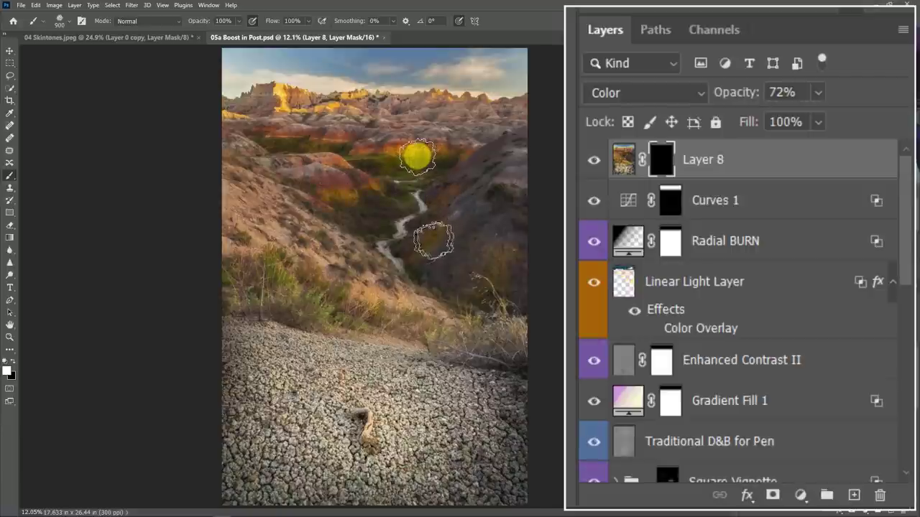
{"action": "left_click_drag", "start_coordinate": [337, 286], "coordinate": [277, 299]}
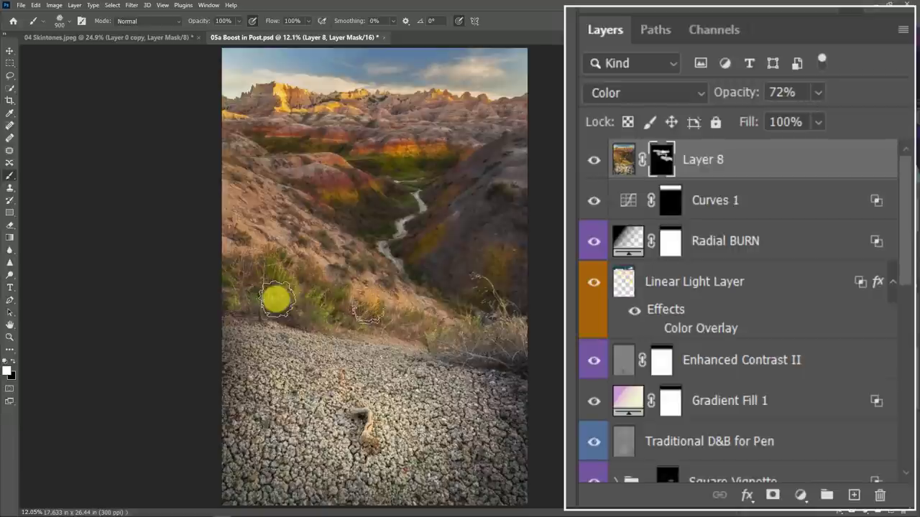
{"action": "left_click_drag", "start_coordinate": [470, 325], "coordinate": [295, 54]}
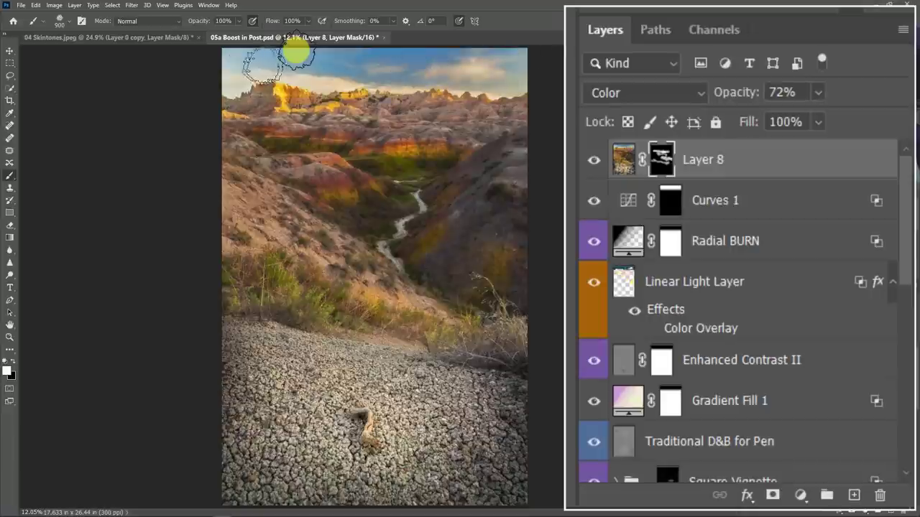
{"action": "mouse_move", "coordinate": [295, 56]}
{"action": "left_mouse_down"}
{"action": "mouse_move", "coordinate": [340, 81]}
{"action": "mouse_move", "coordinate": [287, 104]}
{"action": "mouse_move", "coordinate": [306, 118]}
{"action": "mouse_move", "coordinate": [289, 103]}
{"action": "left_mouse_up"}
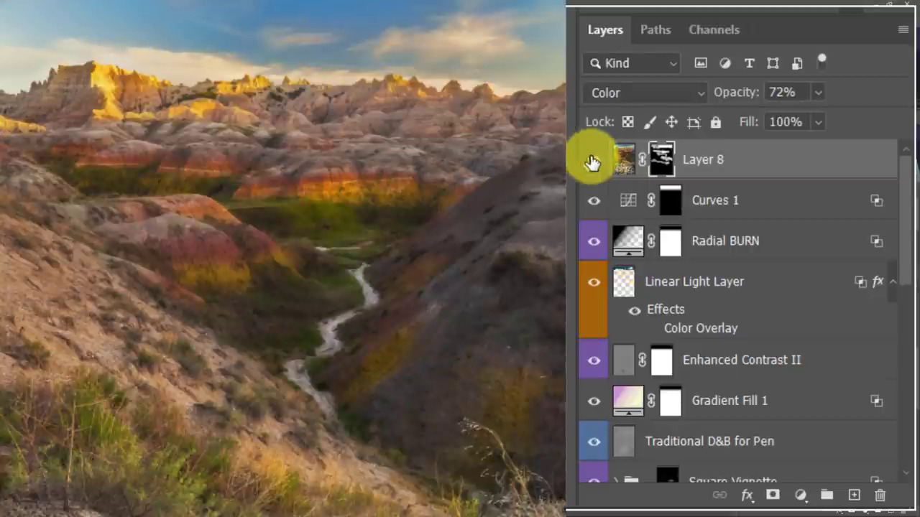
{"action": "left_click", "coordinate": [593, 159]}
{"action": "left_click", "coordinate": [593, 159]}
{"action": "left_click", "coordinate": [592, 160]}
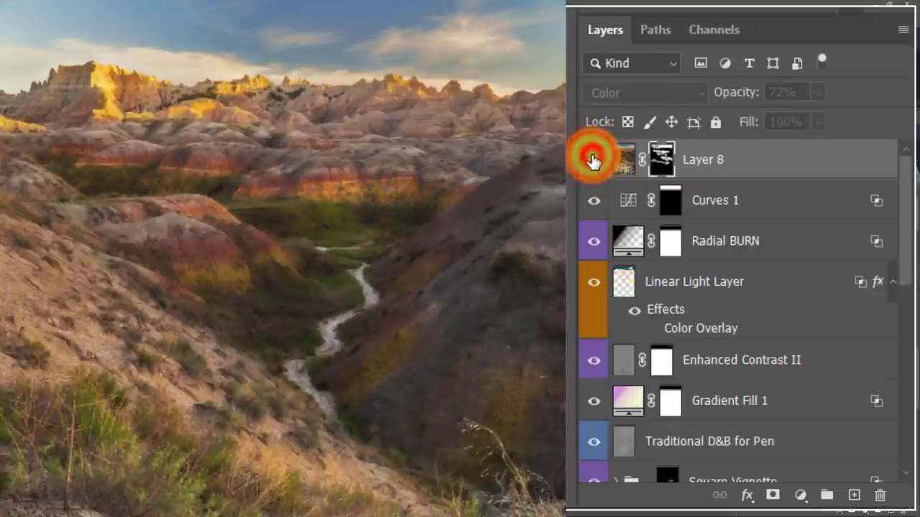